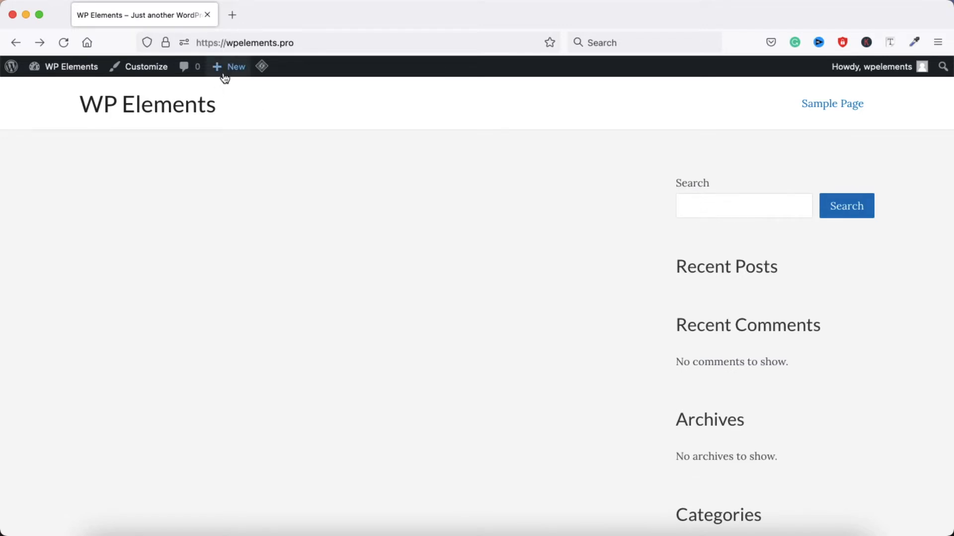
# Create and publish a new page titled "home" and open it for editing with Elementor
pyautogui.moveTo(218, 70)
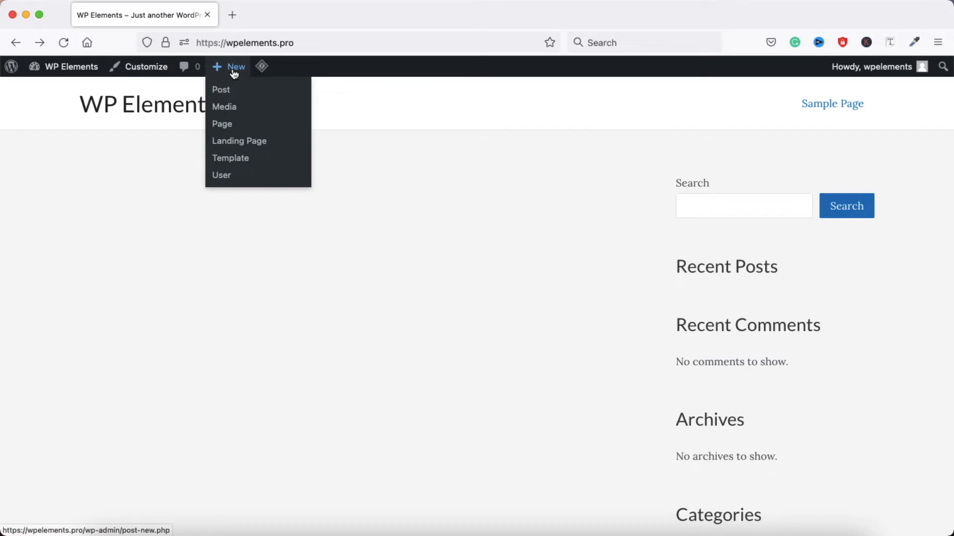
pyautogui.click(224, 125)
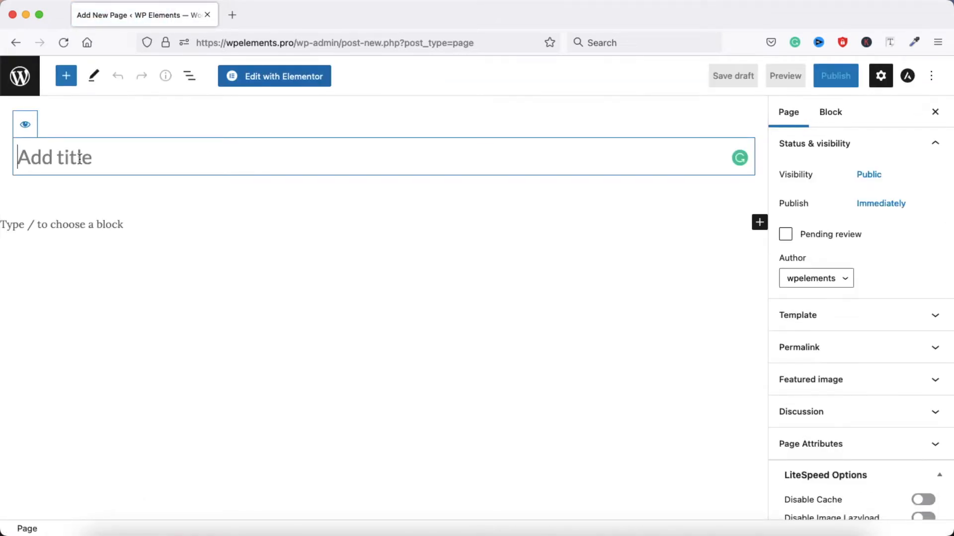
pyautogui.write('home')
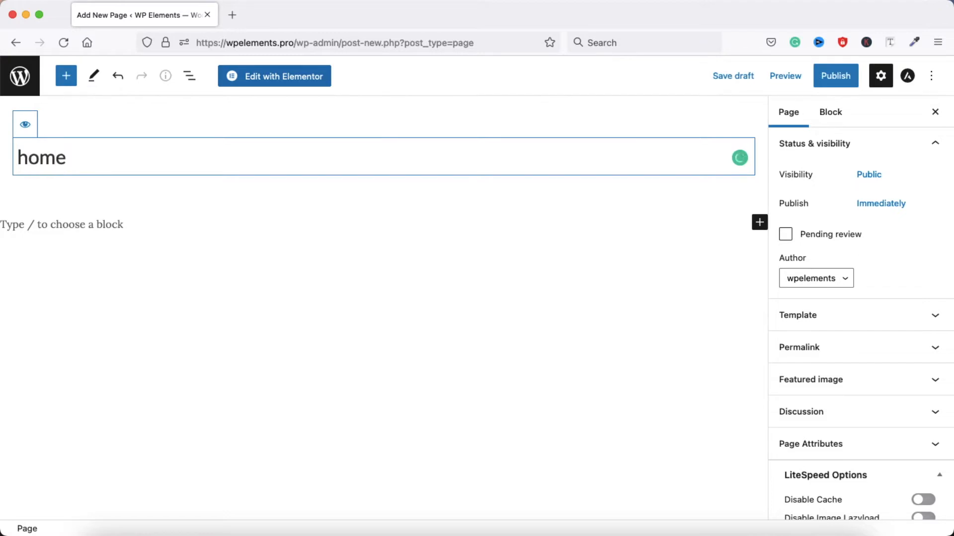
pyautogui.click(834, 82)
pyautogui.click(833, 80)
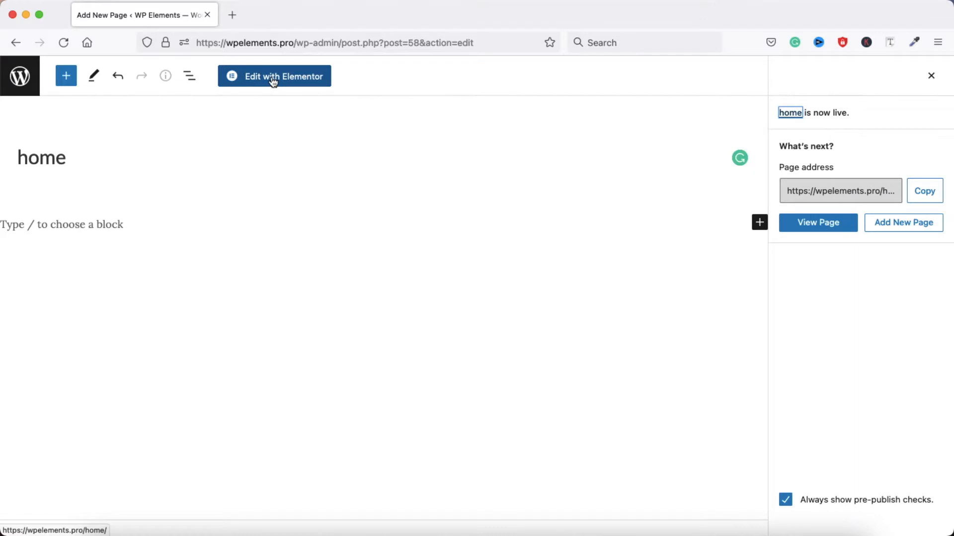
pyautogui.click(291, 85)
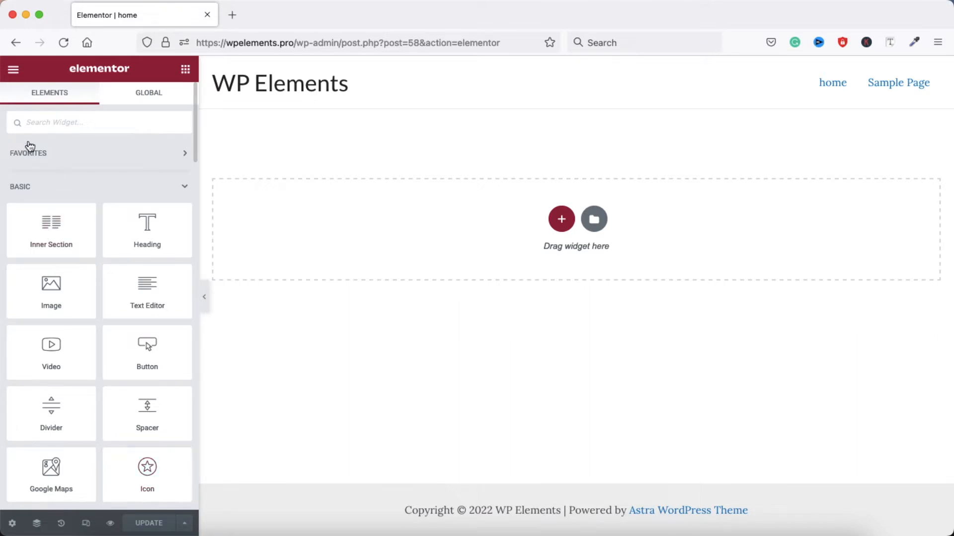
# Look through the Site Settings categories from Global Colors to Additional Settings and close them
pyautogui.click(13, 73)
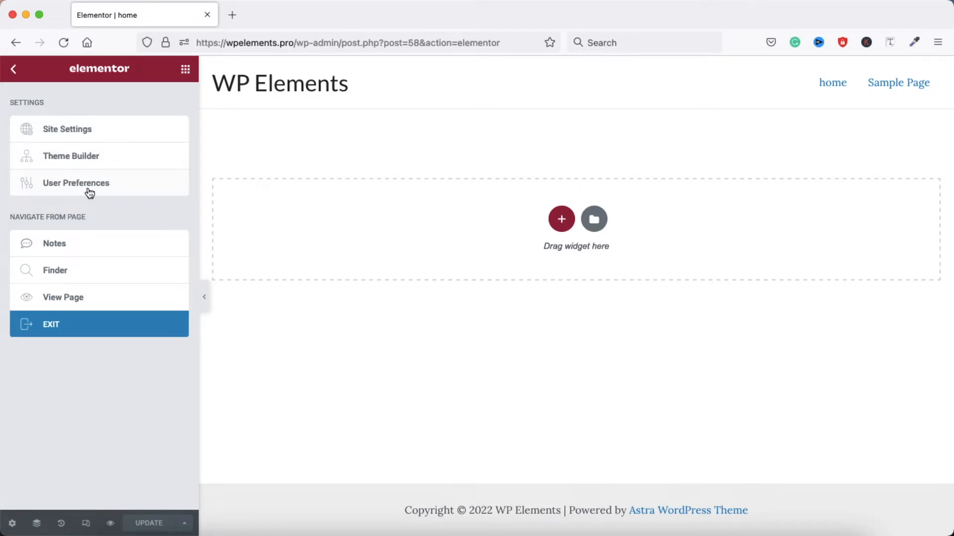
pyautogui.click(67, 132)
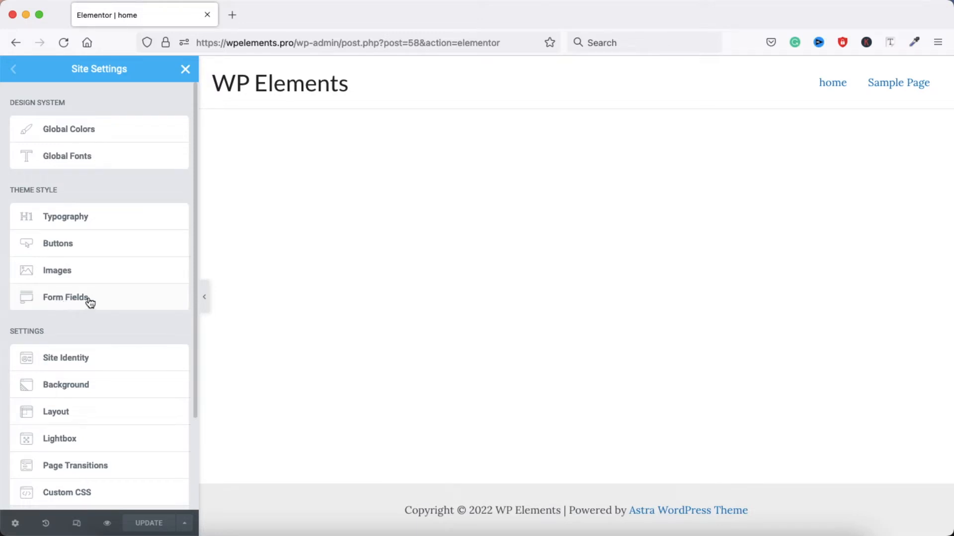
pyautogui.scroll(-3, 76, 338)
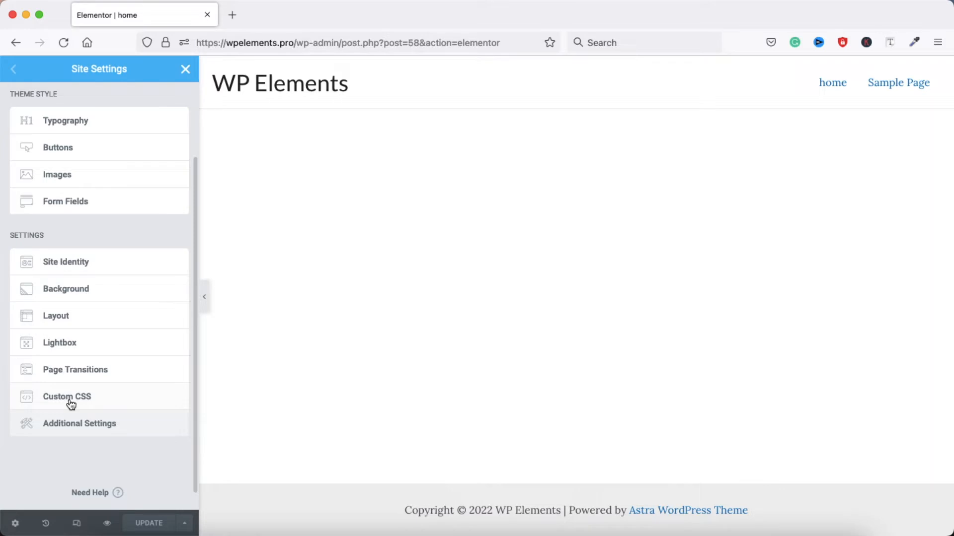
pyautogui.scroll(3, 121, 277)
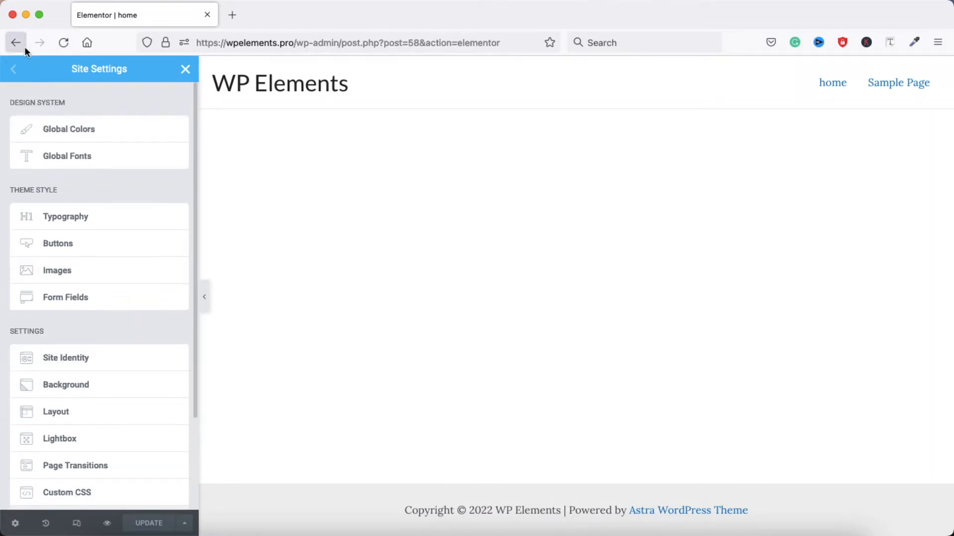
pyautogui.click(183, 69)
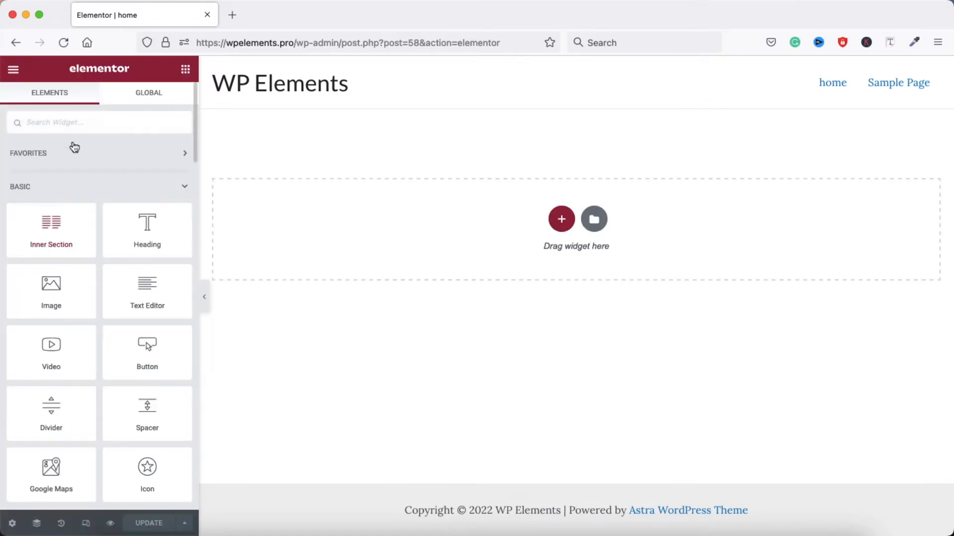
# Look over the site parts offered in the Theme Builder and leave it
pyautogui.click(13, 69)
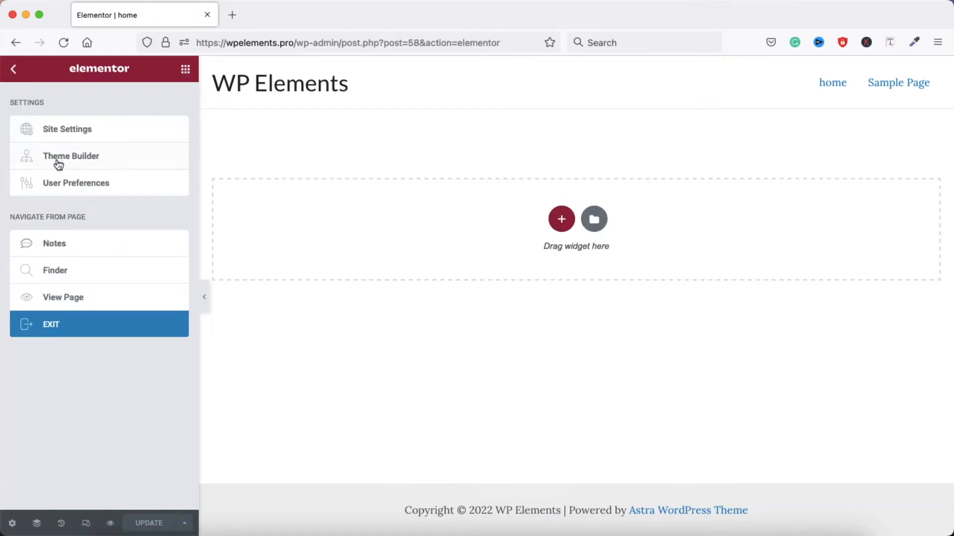
pyautogui.click(78, 158)
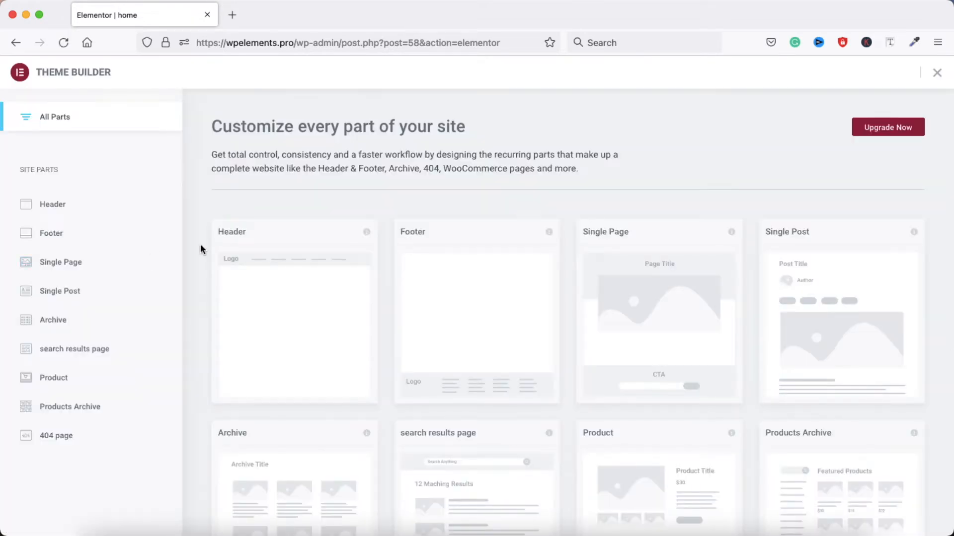
pyautogui.scroll(-6, 200, 243)
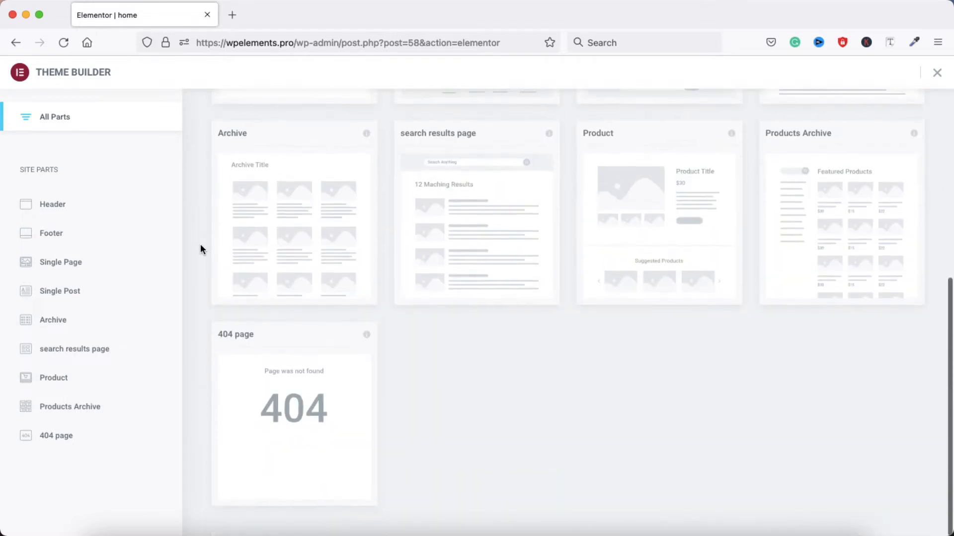
pyautogui.scroll(6, 200, 243)
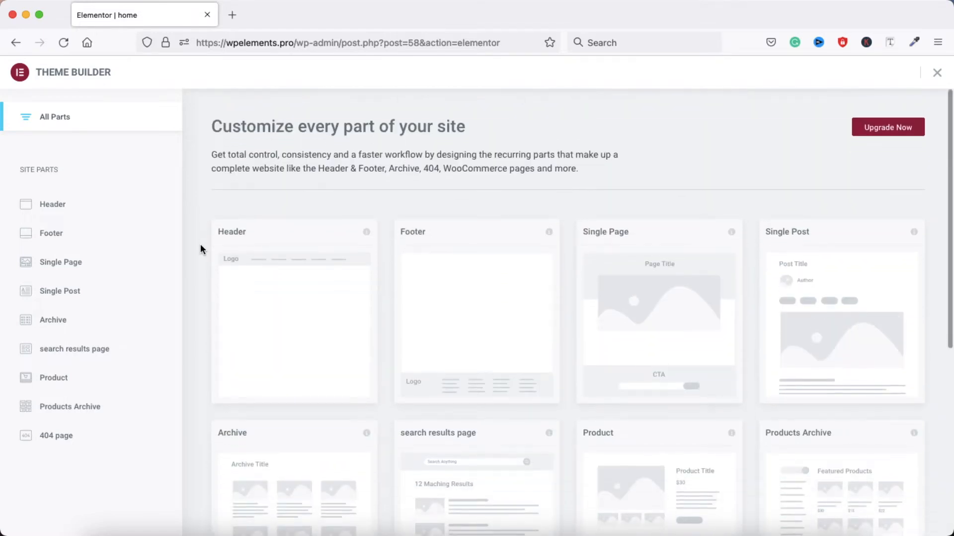
pyautogui.click(12, 44)
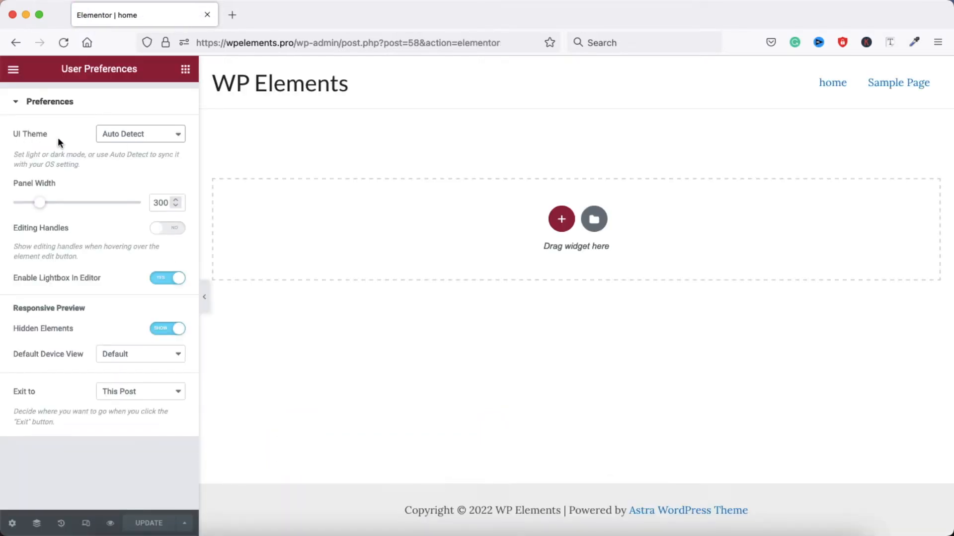
# In the user preferences, set the UI theme to Light and the panel width to 300
pyautogui.click(166, 141)
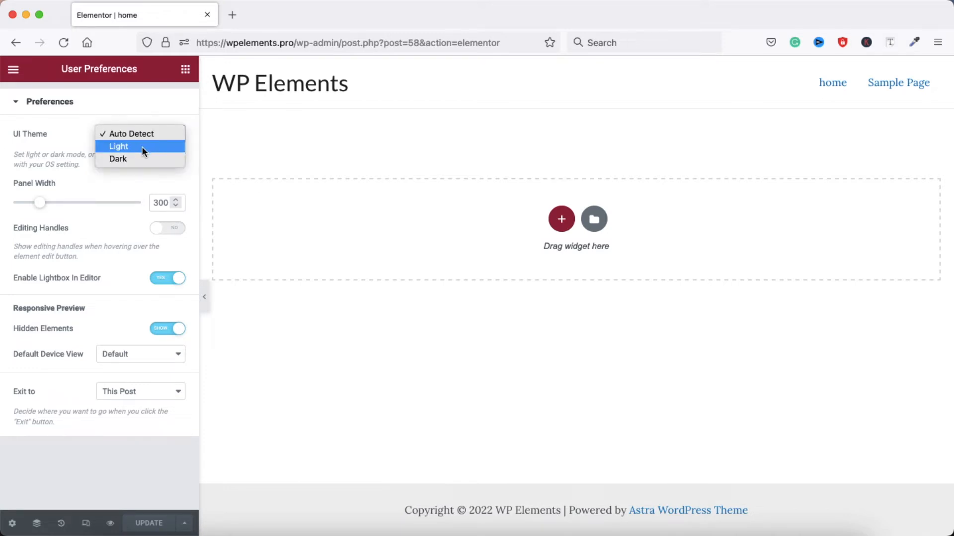
pyautogui.click(141, 146)
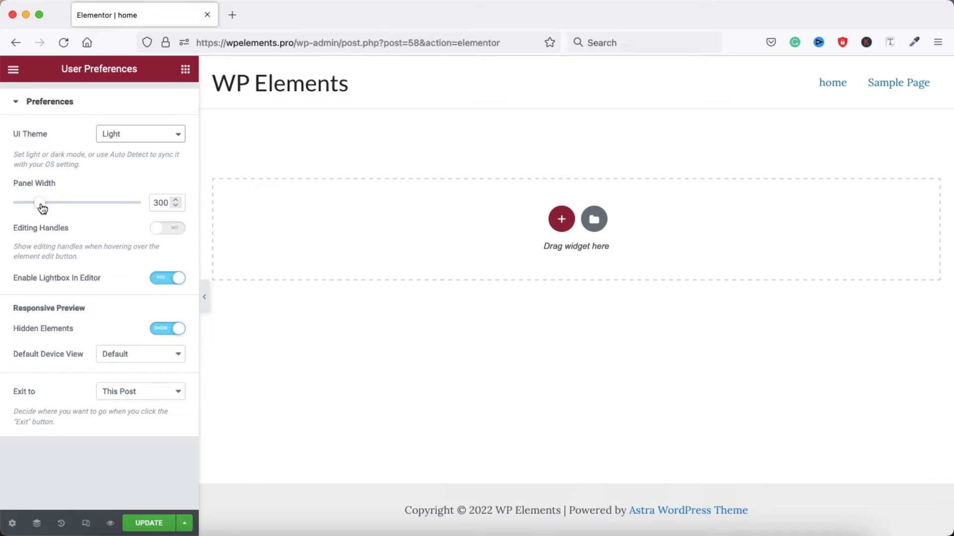
pyautogui.moveTo(42, 208)
pyautogui.mouseDown()
pyautogui.moveTo(120, 211)
pyautogui.moveTo(65, 195)
pyautogui.moveTo(28, 198)
pyautogui.moveTo(40, 204)
pyautogui.mouseUp()
pyautogui.doubleClick(157, 204)
pyautogui.write('300')
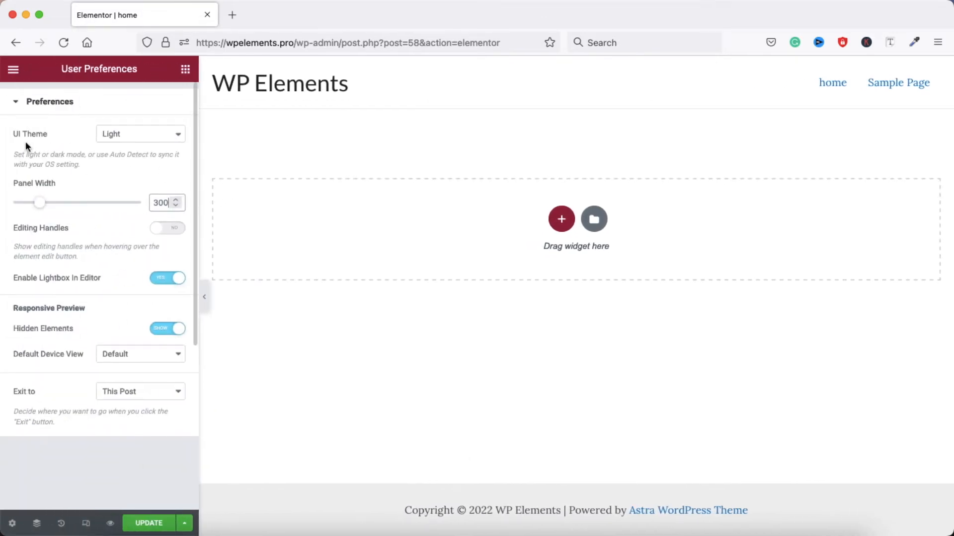
# Try the Dark UI theme and switch it back to Light
pyautogui.click(143, 141)
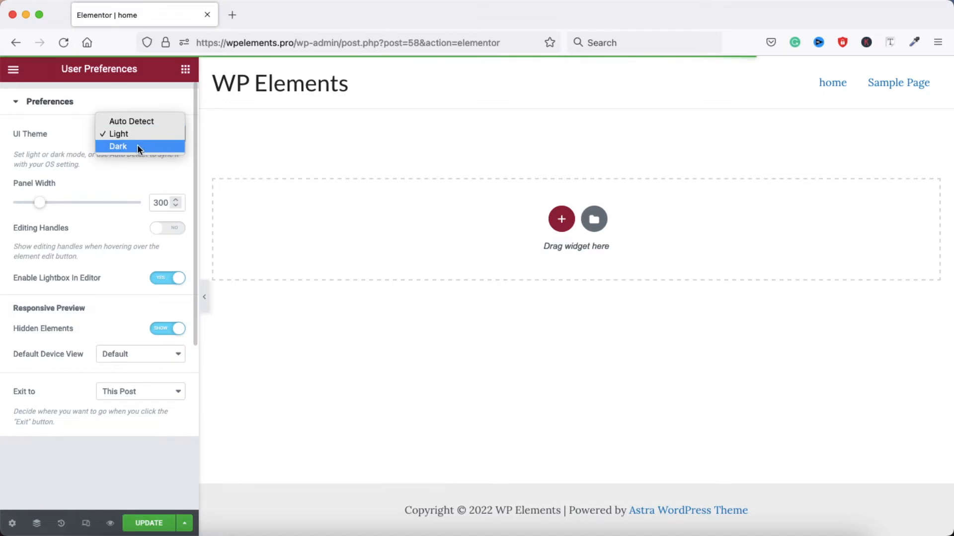
pyautogui.click(137, 145)
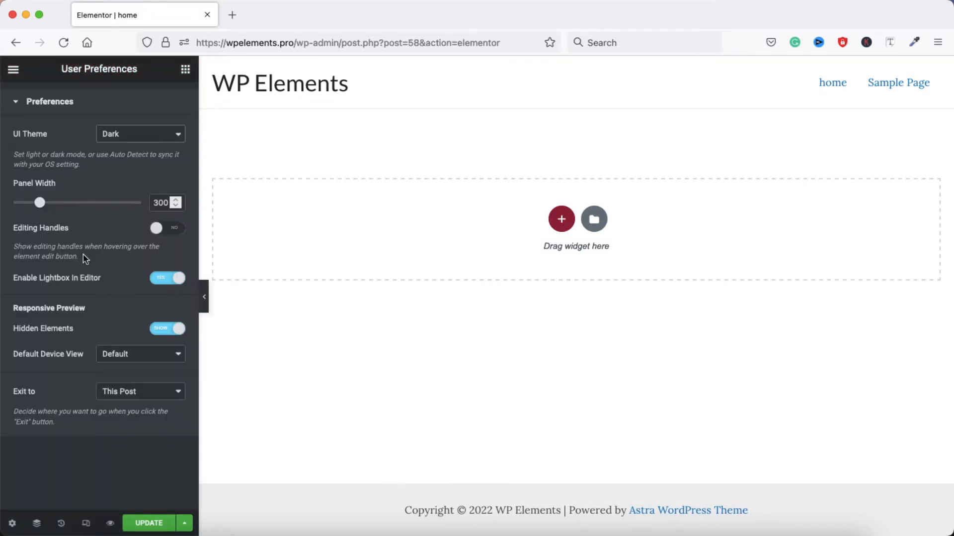
pyautogui.click(149, 135)
pyautogui.click(142, 122)
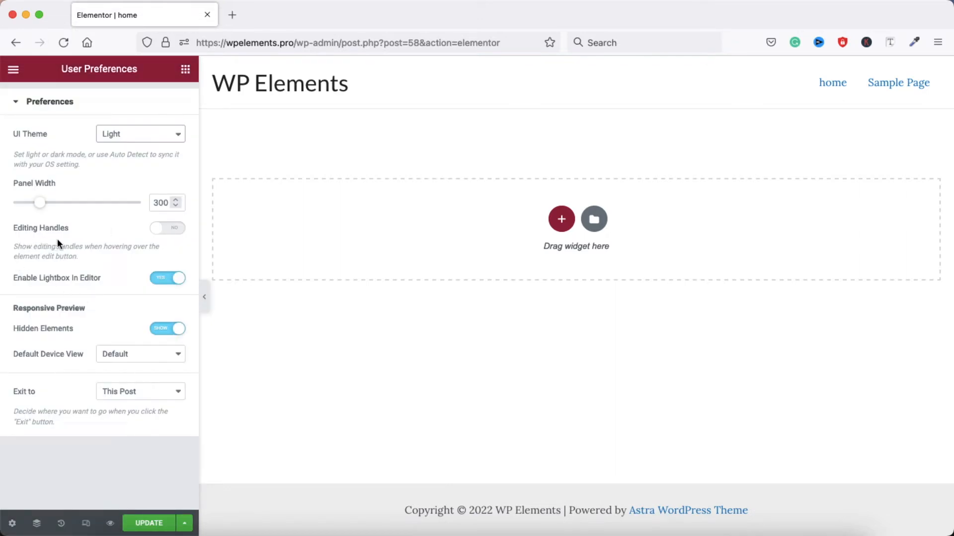
# Turn on Editing Handles, and try Tablet as the default device view before restoring Default
pyautogui.click(174, 229)
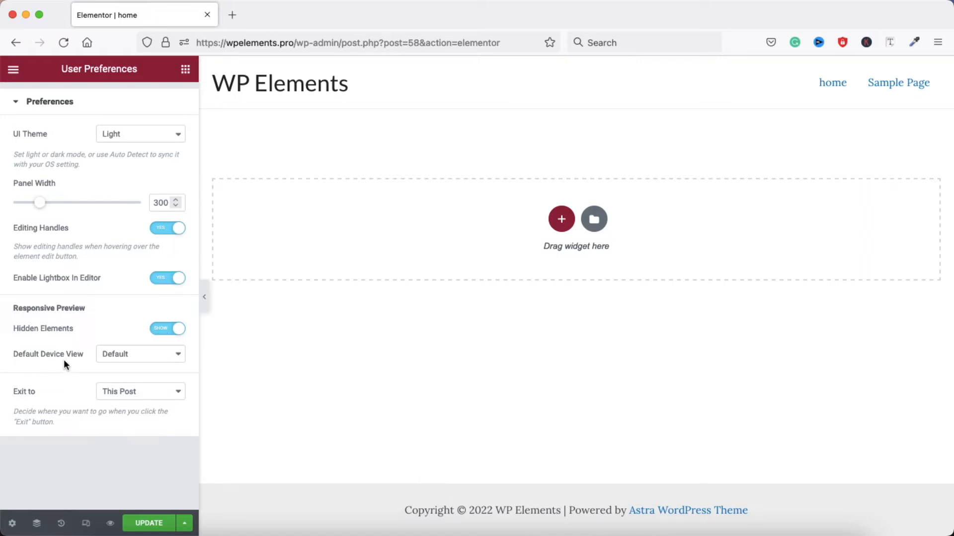
pyautogui.click(149, 356)
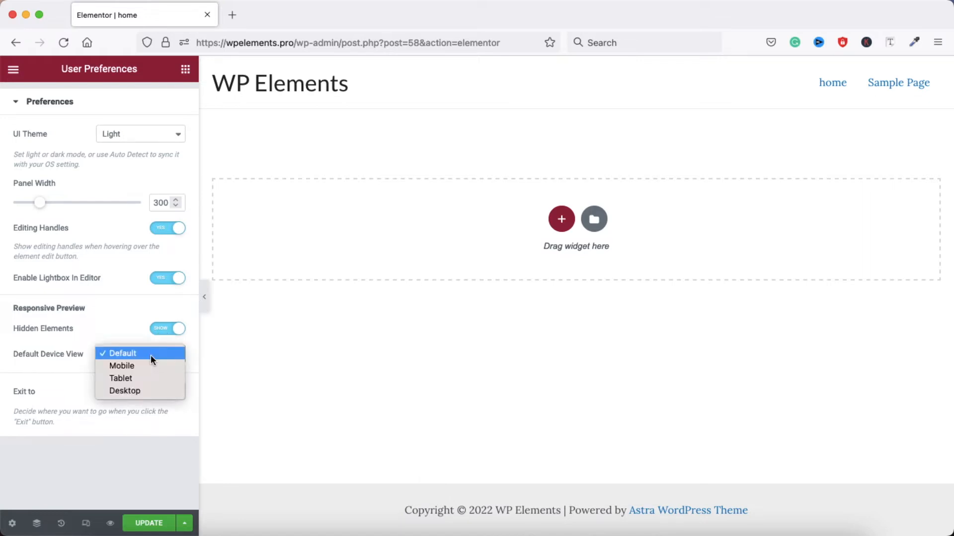
pyautogui.click(143, 379)
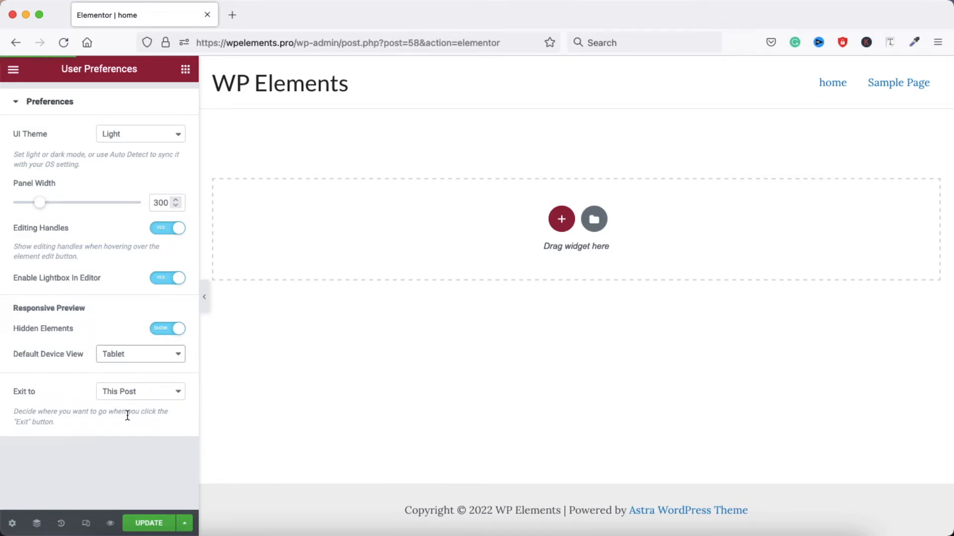
pyautogui.click(155, 357)
pyautogui.click(133, 326)
# Look through the available Elementor widgets, the widget search and the Global widgets section
pyautogui.click(186, 70)
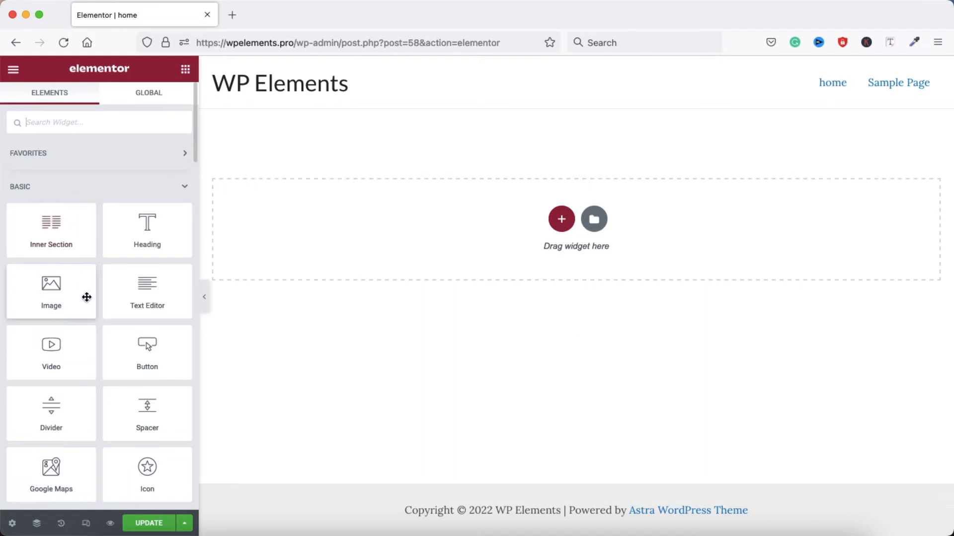
pyautogui.scroll(-5, 97, 368)
pyautogui.scroll(-15, 97, 368)
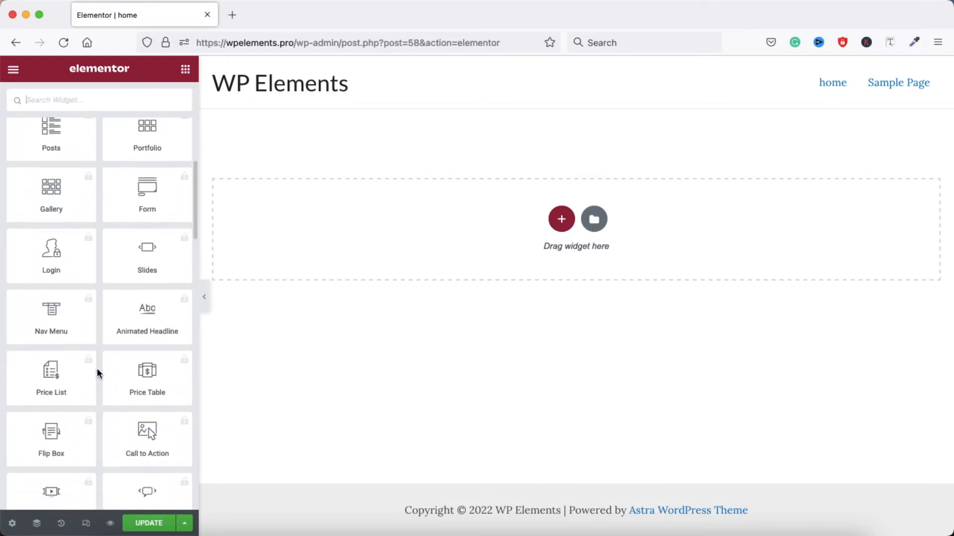
pyautogui.scroll(20, 97, 368)
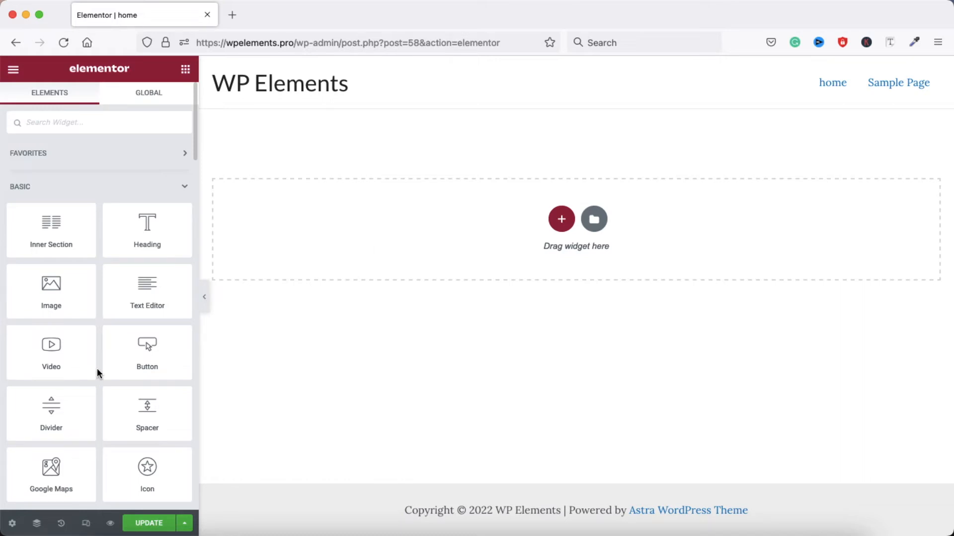
pyautogui.click(94, 127)
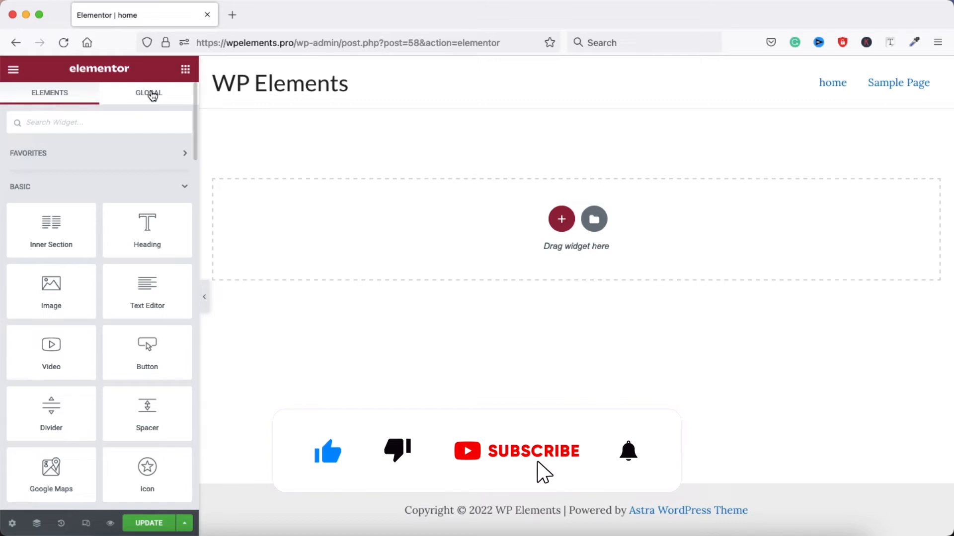
pyautogui.click(152, 96)
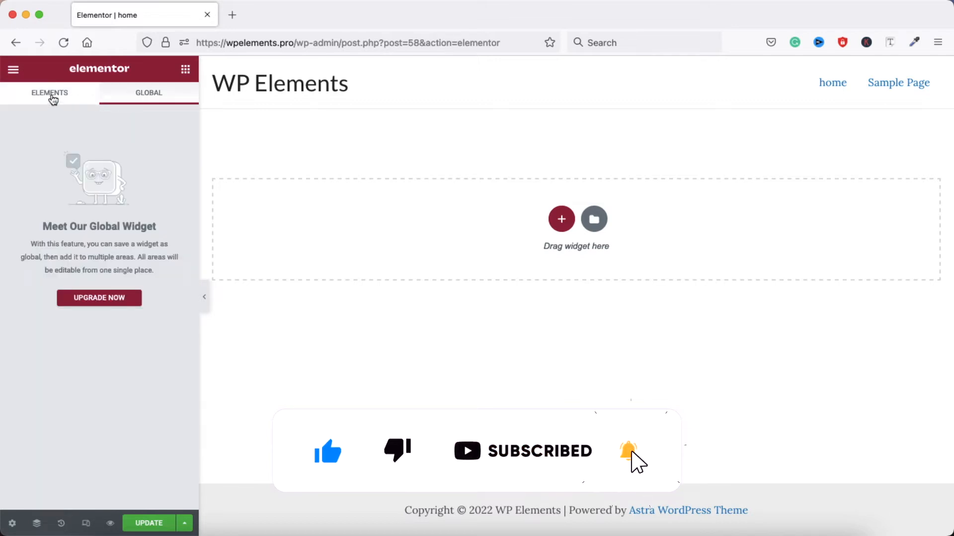
pyautogui.click(50, 94)
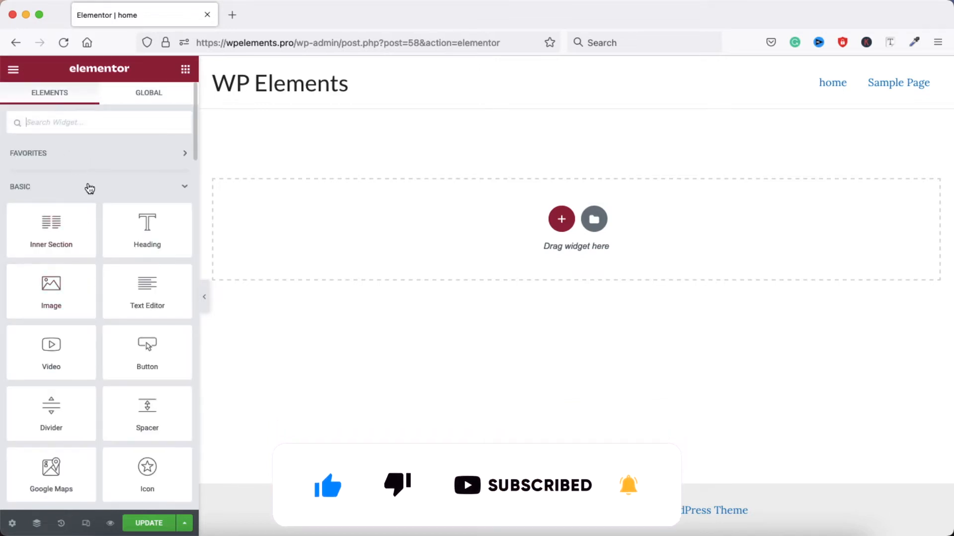
pyautogui.click(149, 93)
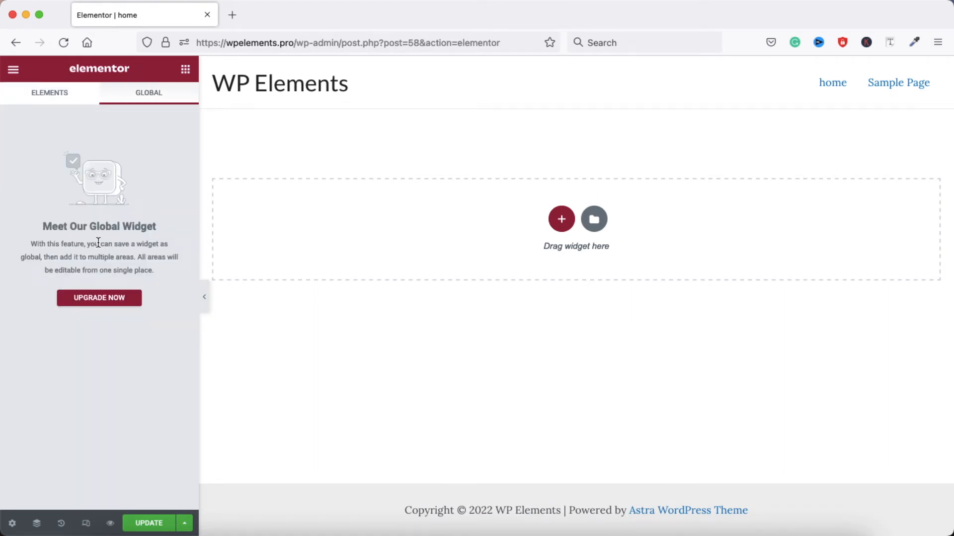
pyautogui.click(46, 94)
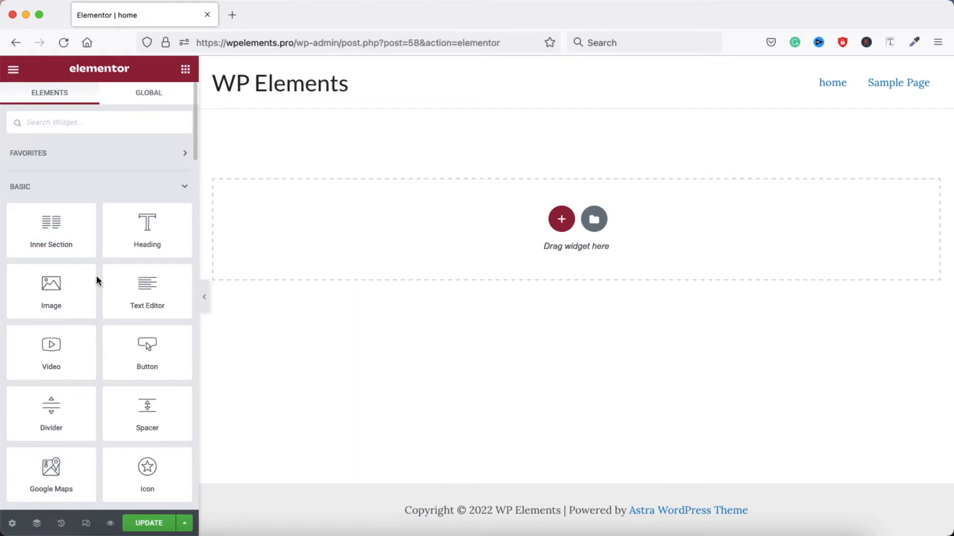
# Add an Inner Section widget to the empty drop area of the home page
pyautogui.scroll(-3, 98, 298)
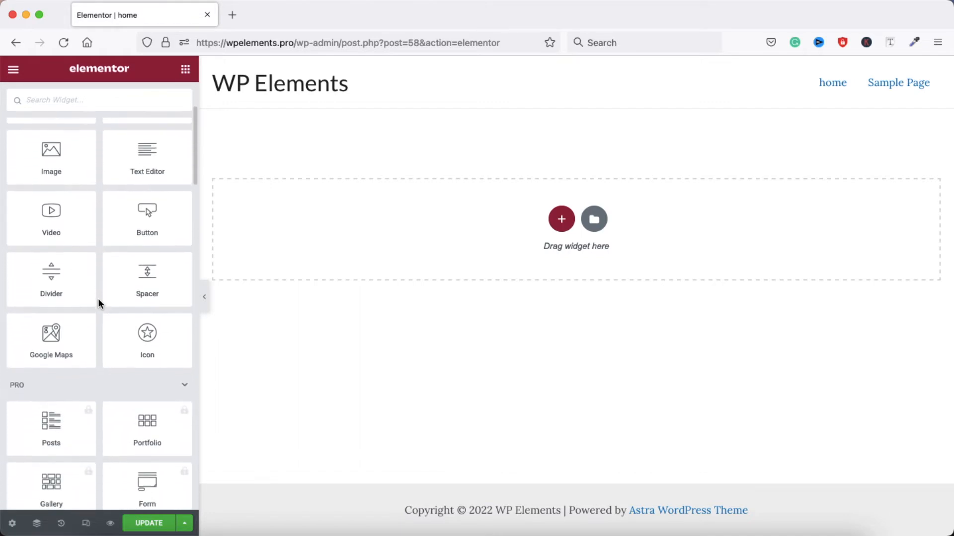
pyautogui.scroll(4, 98, 298)
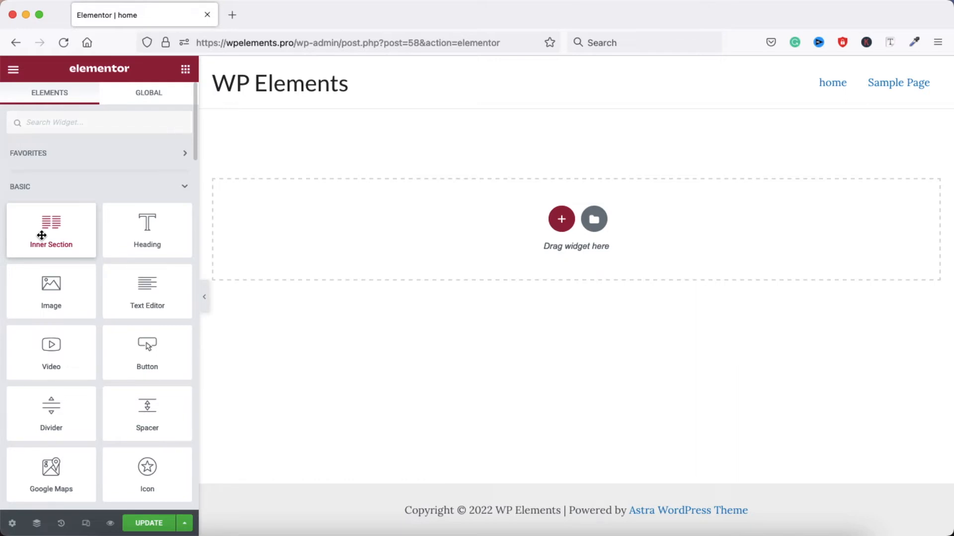
pyautogui.moveTo(42, 235); pyautogui.dragTo(529, 228)
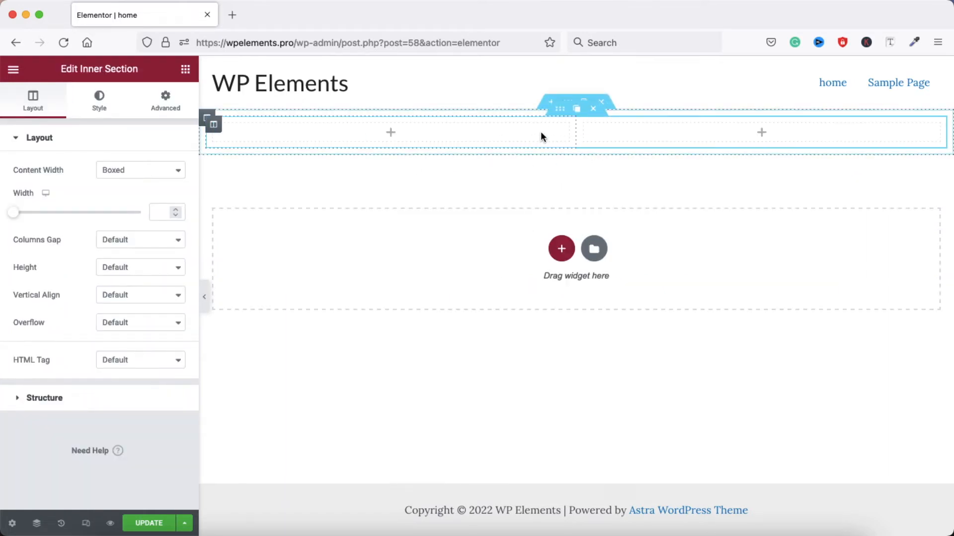
# Undo the added Inner Section and look through the Elementor widget categories
pyautogui.press('super+z')
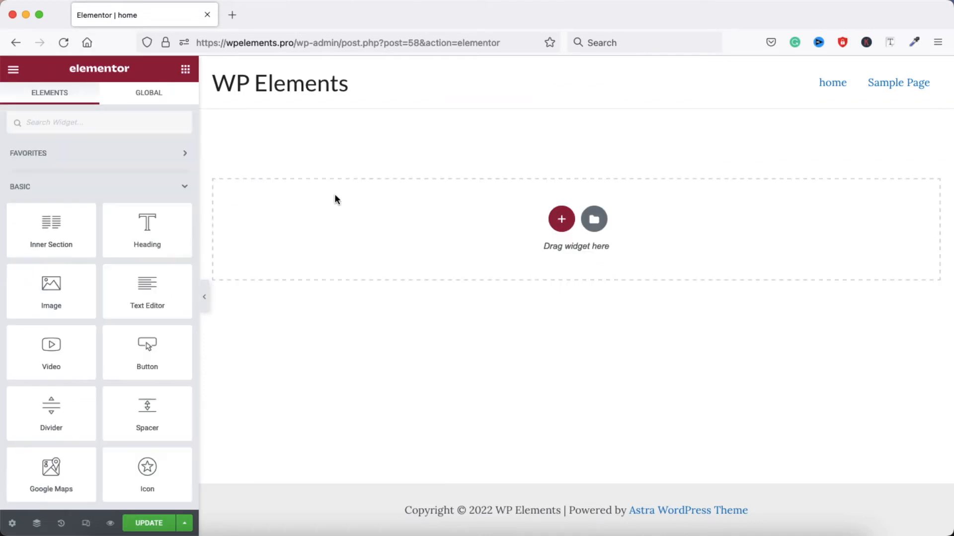
pyautogui.scroll(-10, 104, 343)
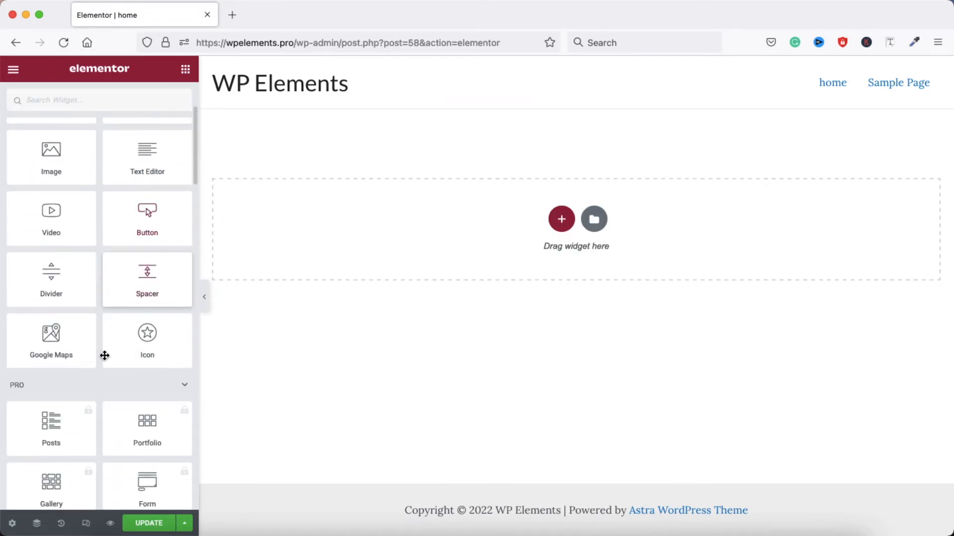
pyautogui.scroll(-3, 104, 355)
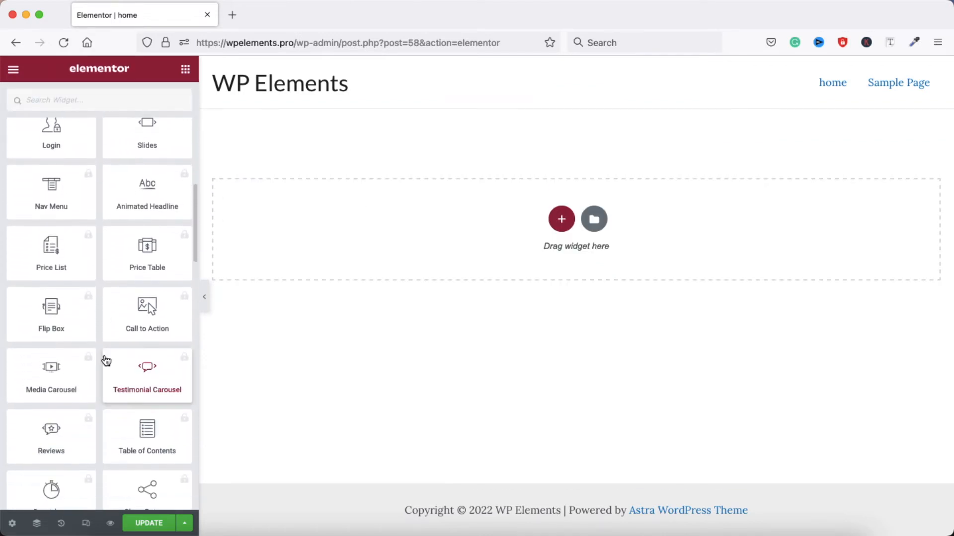
pyautogui.scroll(-9, 107, 360)
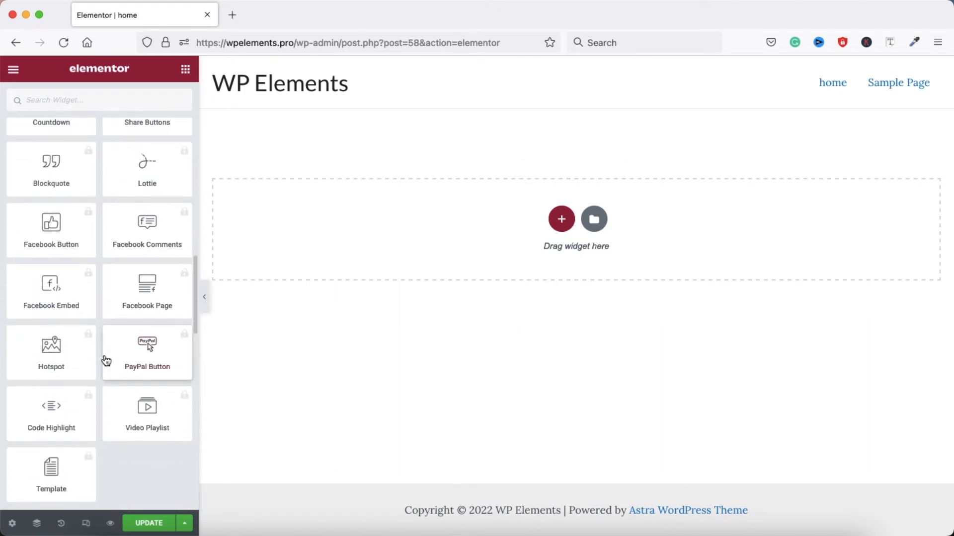
pyautogui.scroll(-15, 105, 358)
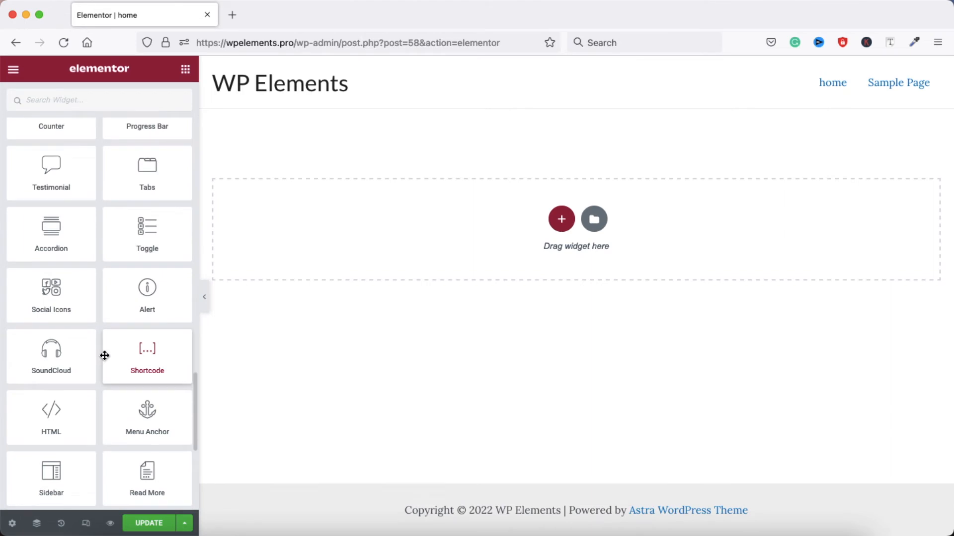
pyautogui.scroll(15, 104, 355)
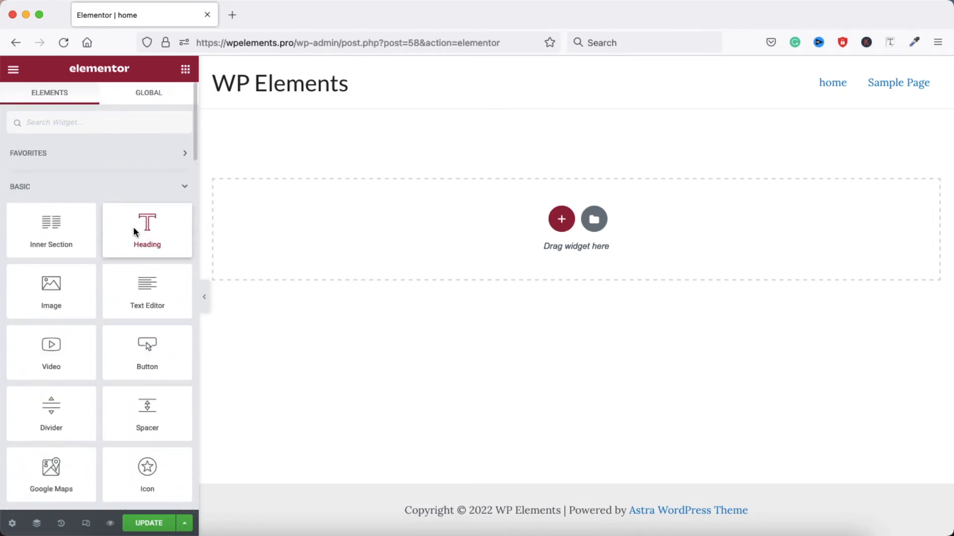
# Try to place the Heading and Inner Section widgets in the blank space above the drop area
pyautogui.moveTo(133, 227); pyautogui.dragTo(463, 167)
pyautogui.moveTo(144, 231)
pyautogui.mouseDown()
pyautogui.moveTo(557, 241)
pyautogui.moveTo(291, 215)
pyautogui.moveTo(165, 247)
pyautogui.moveTo(142, 228)
pyautogui.mouseUp()
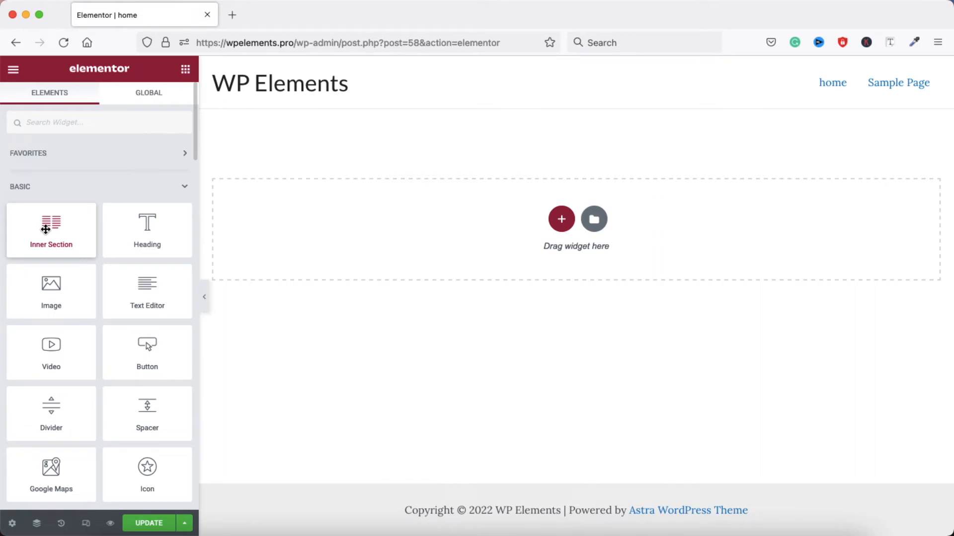
pyautogui.moveTo(47, 233); pyautogui.dragTo(469, 164)
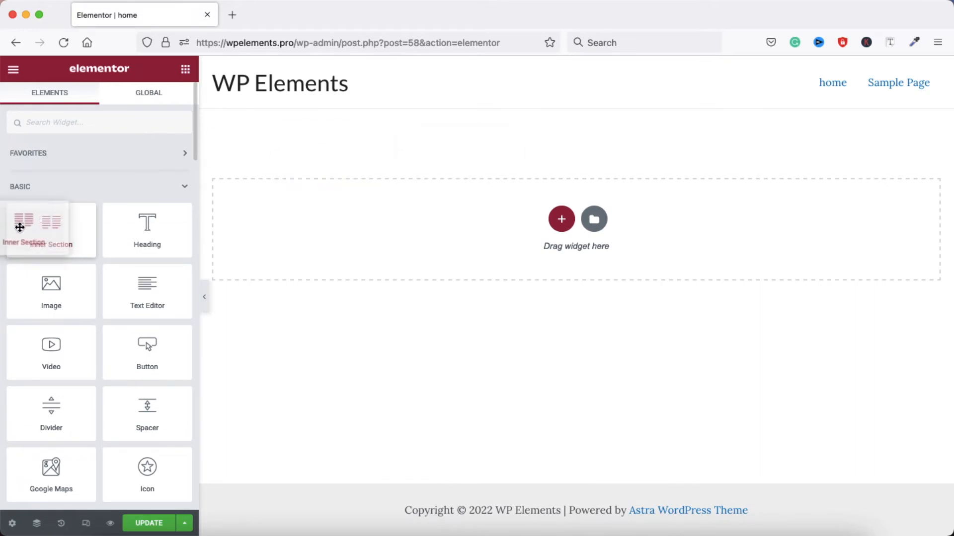
# Add a single-column section to the page and place a Heading widget inside it
pyautogui.click(561, 220)
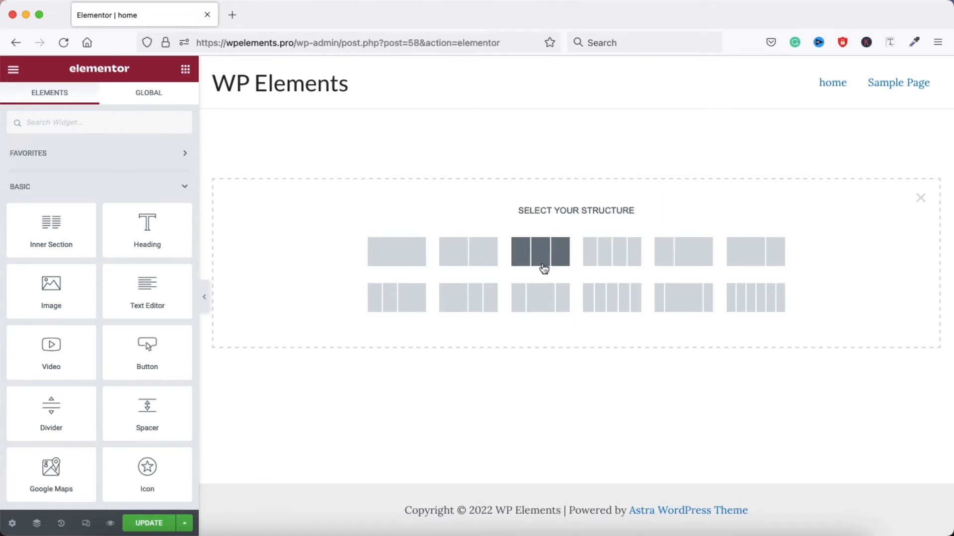
pyautogui.click(920, 198)
pyautogui.click(563, 224)
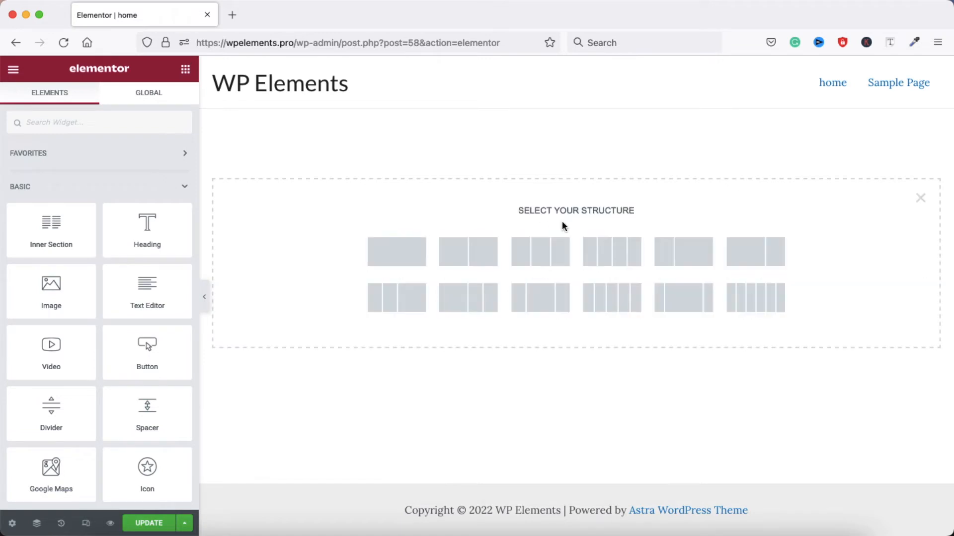
pyautogui.click(393, 257)
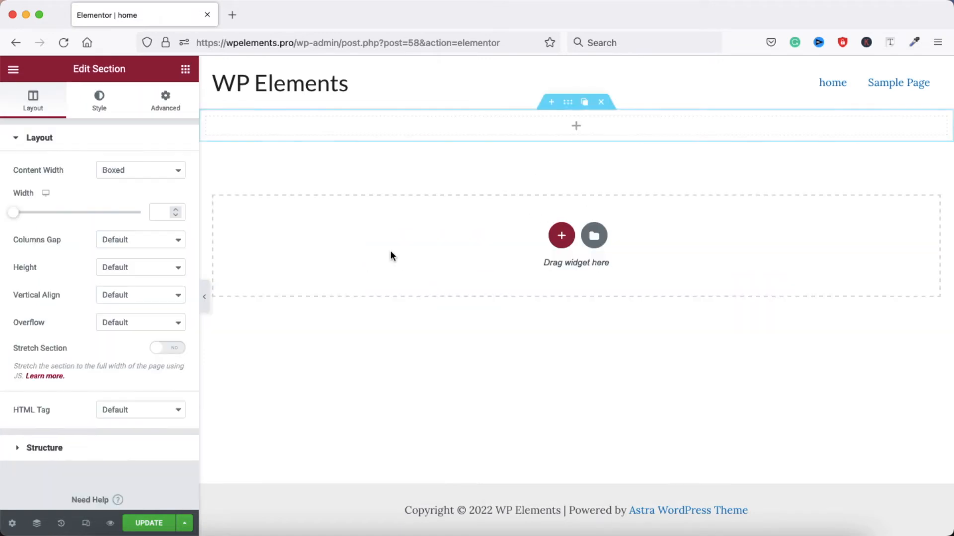
pyautogui.click(576, 127)
pyautogui.moveTo(168, 253); pyautogui.dragTo(560, 127)
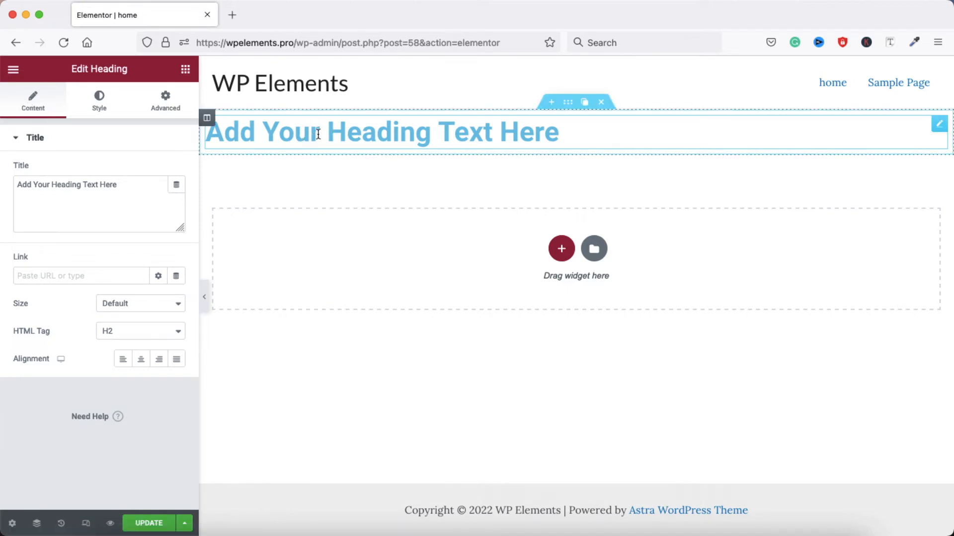
# Look through the Heading widget's style and advanced settings
pyautogui.click(98, 102)
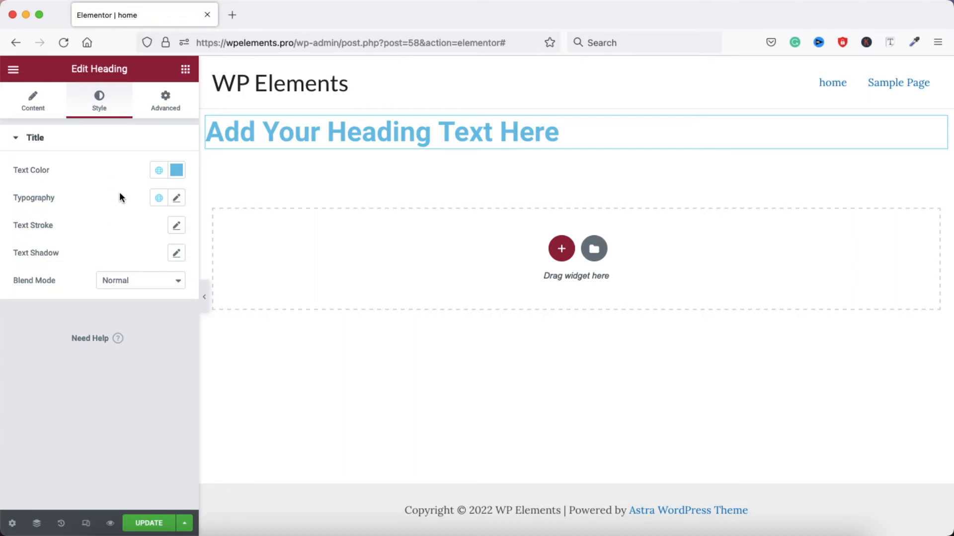
pyautogui.click(164, 103)
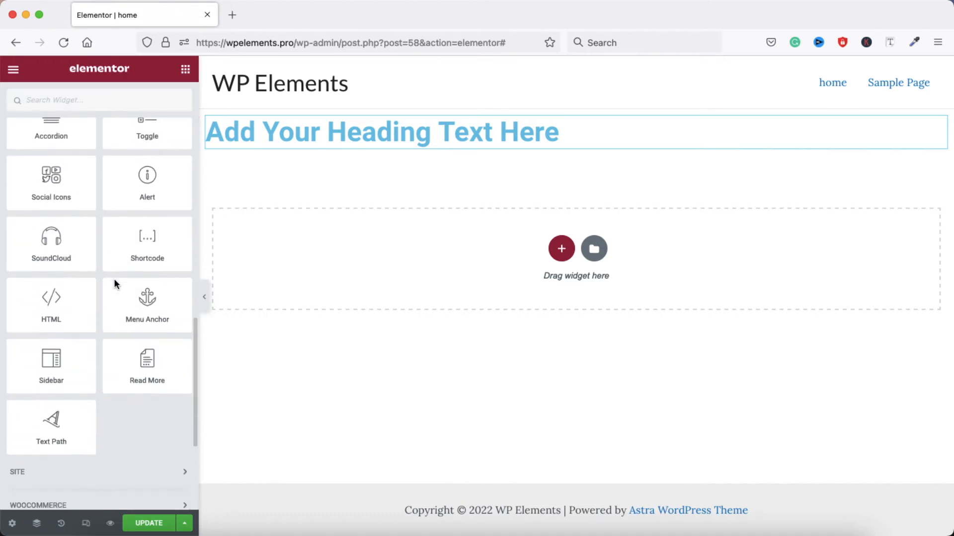
pyautogui.scroll(-5, 114, 280)
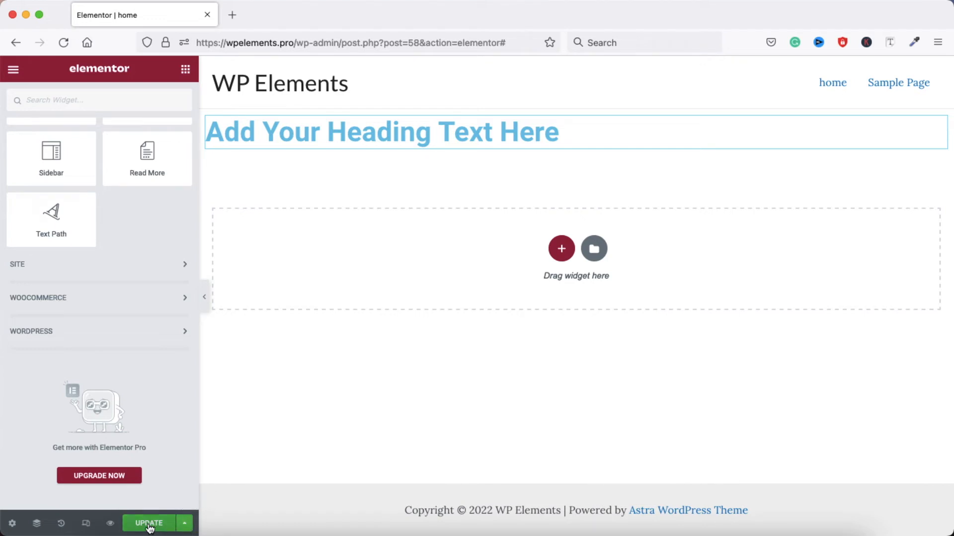
# Check the available save options and preview the home page in a separate tab before returning to the editor
pyautogui.click(188, 527)
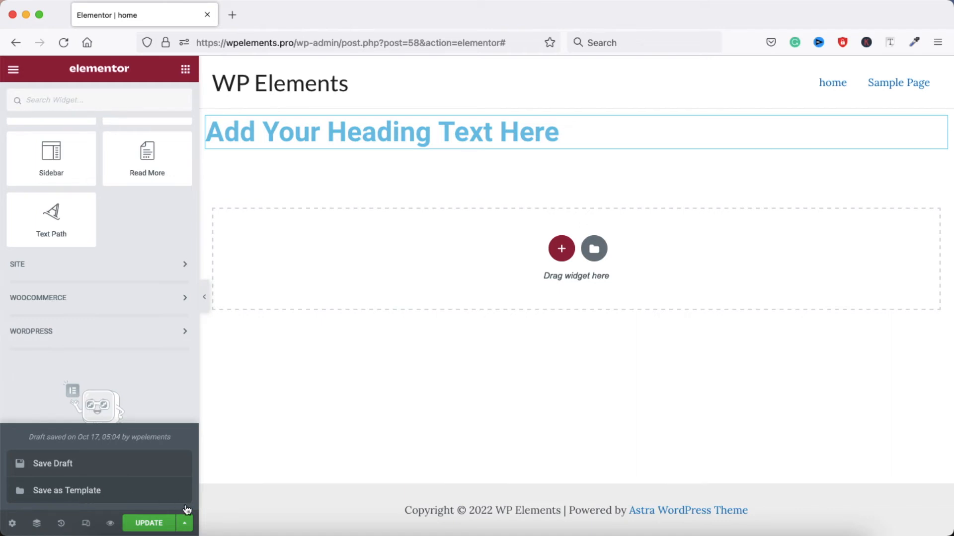
pyautogui.click(186, 524)
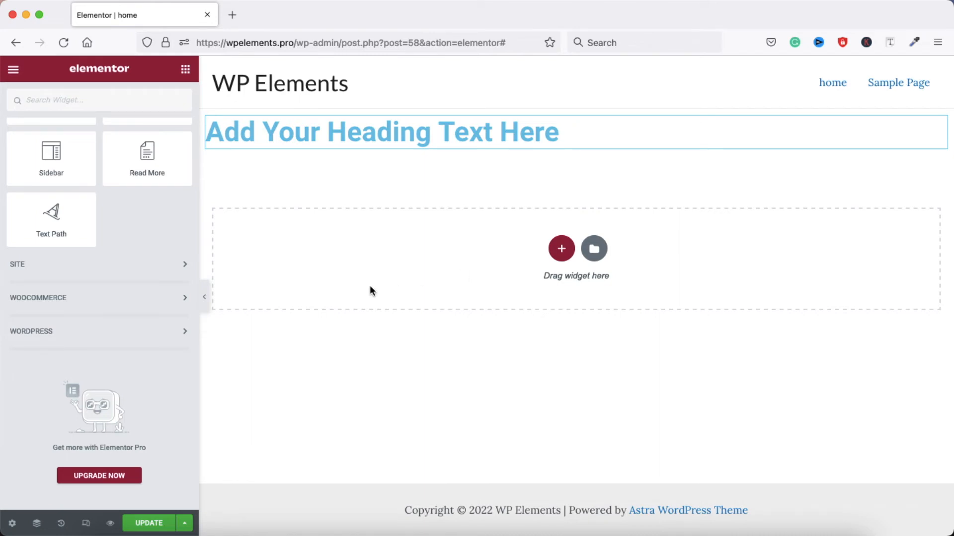
pyautogui.click(110, 525)
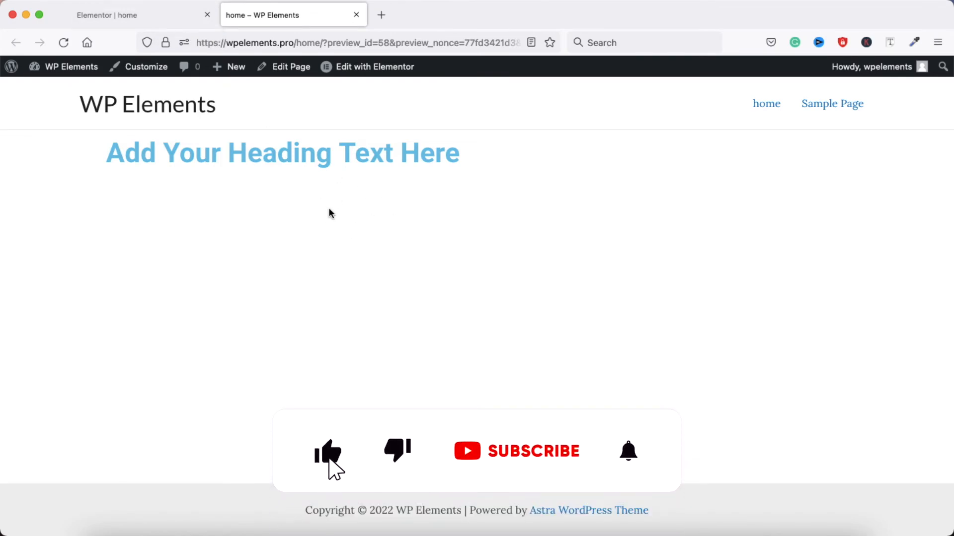
pyautogui.click(138, 17)
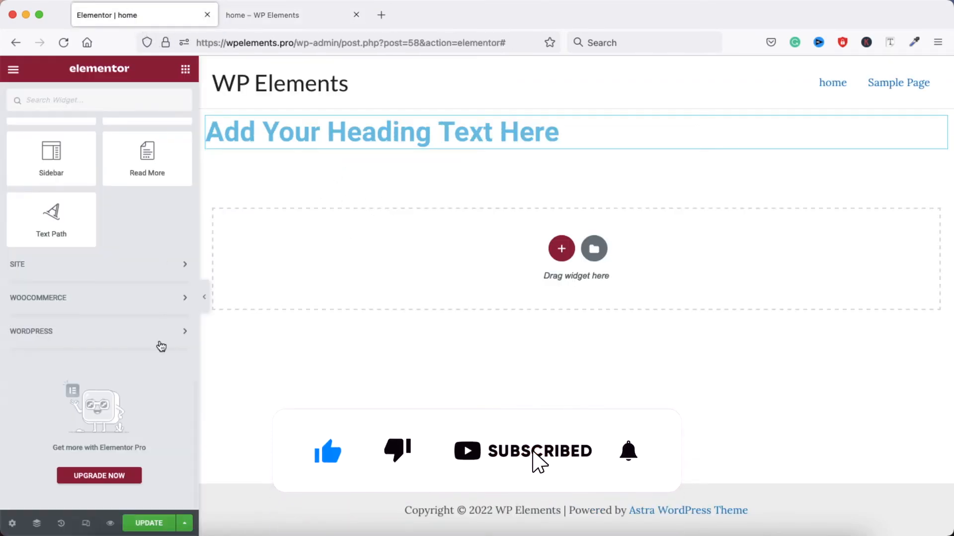
# View the page at tablet size in Responsive Mode, and leave that mode
pyautogui.click(86, 524)
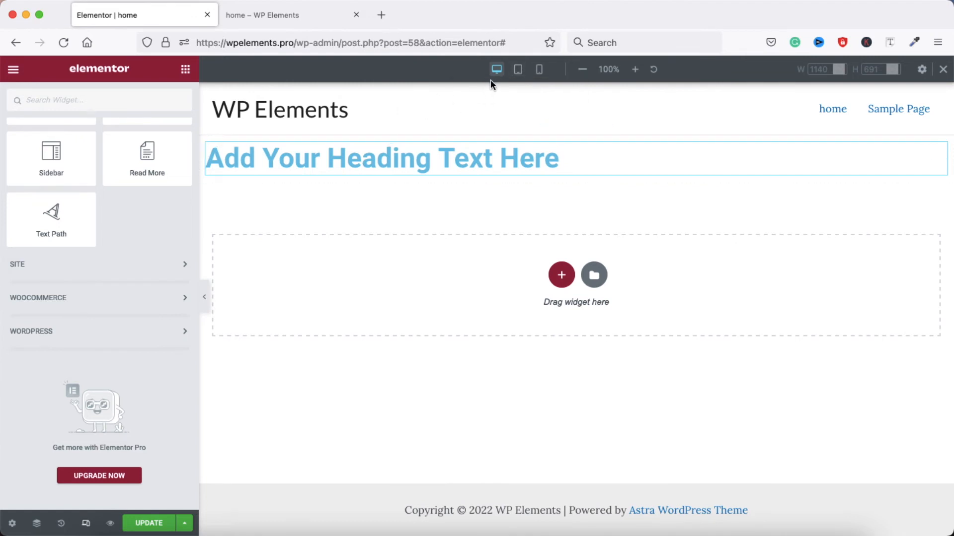
pyautogui.click(520, 72)
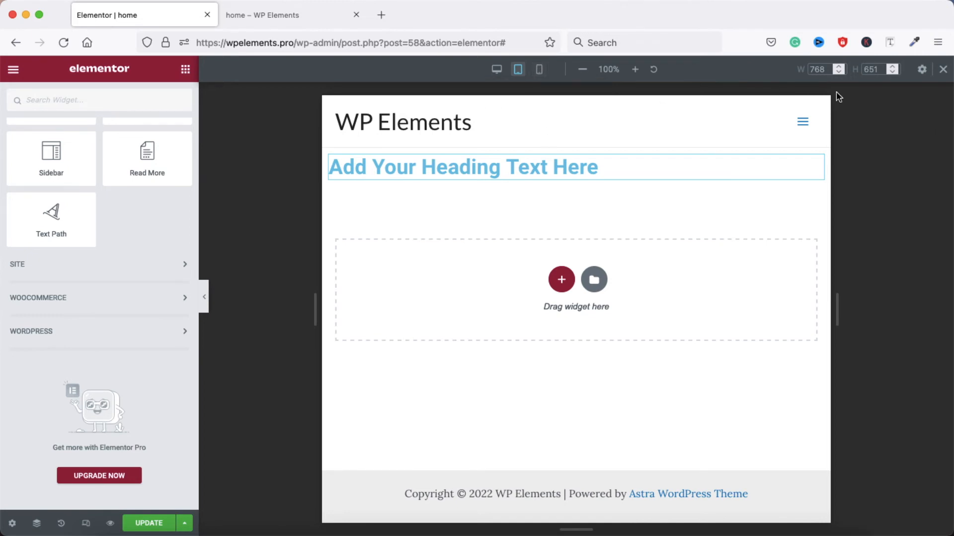
pyautogui.click(944, 71)
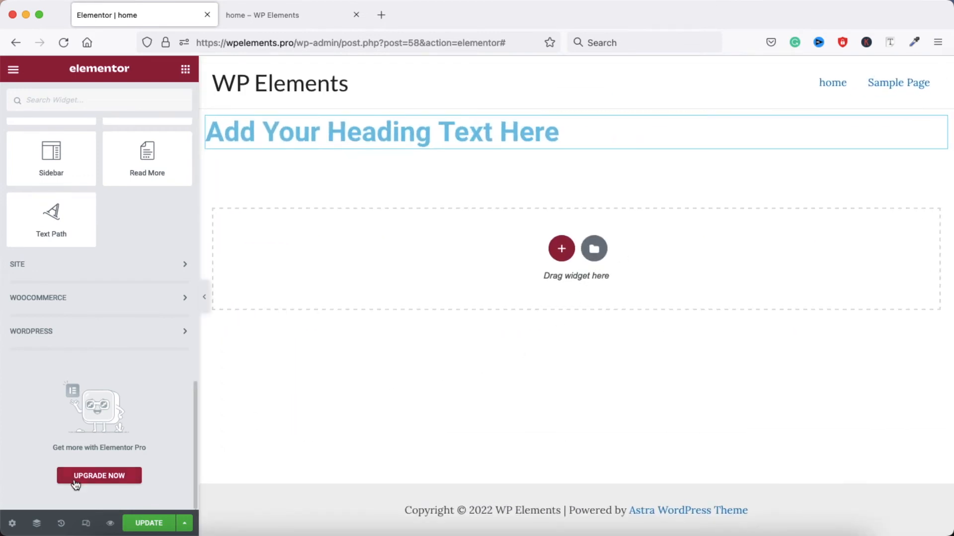
# Review the page's action history, and open the Navigator to select the column containing the heading
pyautogui.click(61, 524)
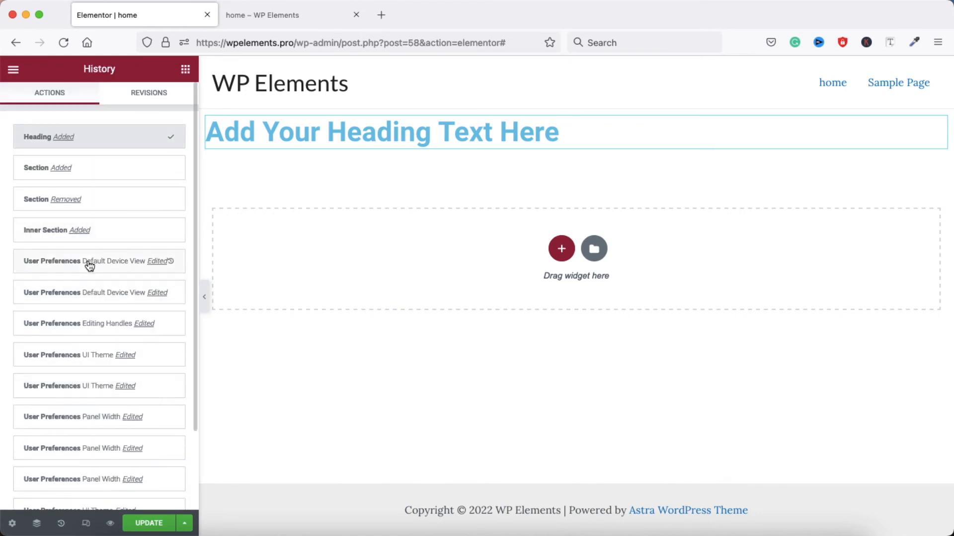
pyautogui.scroll(-3, 88, 403)
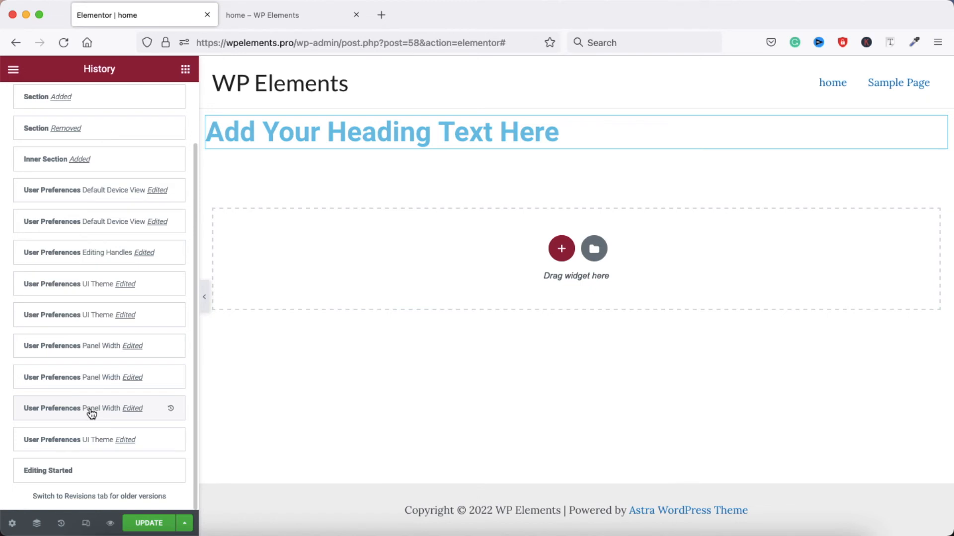
pyautogui.click(37, 525)
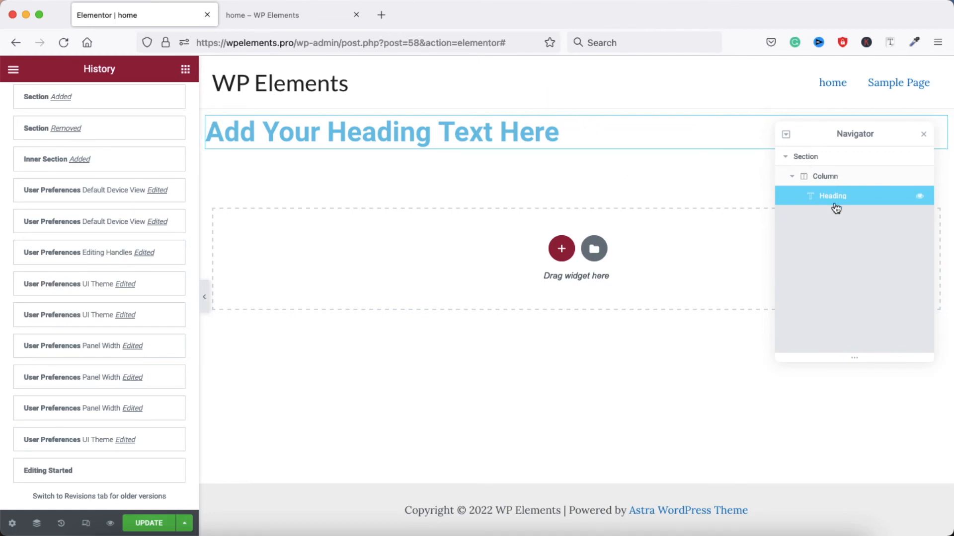
pyautogui.click(835, 177)
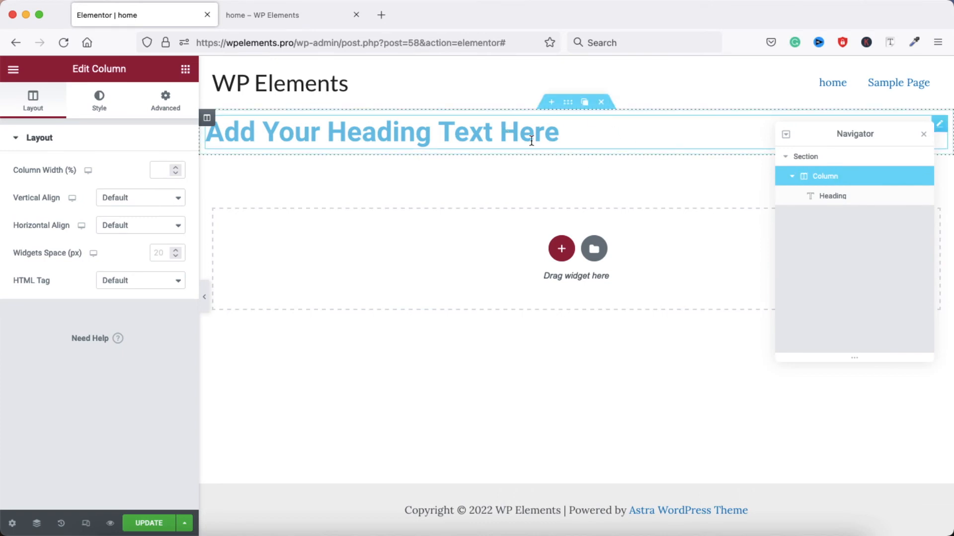
# Open the page settings, view the status choices, and try Hide Title before switching it off again
pyautogui.click(12, 524)
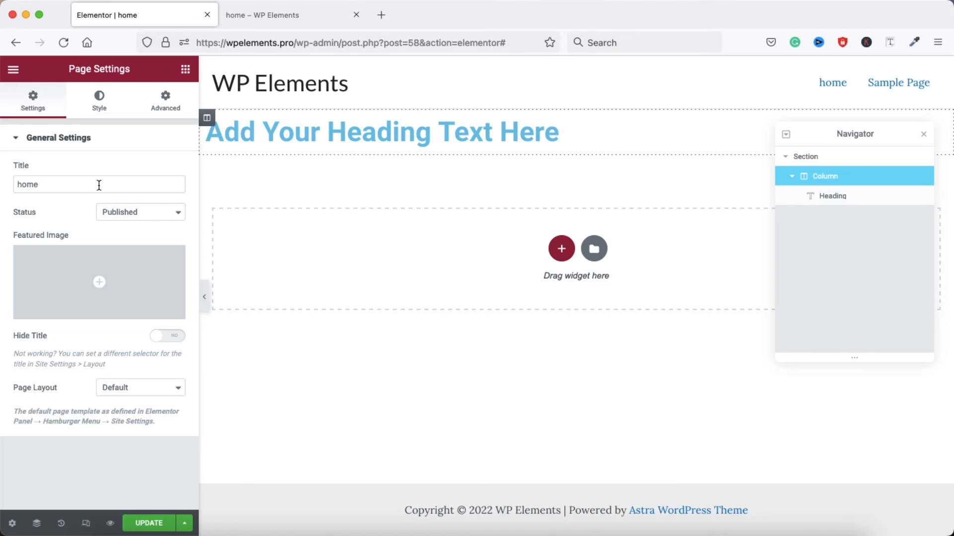
pyautogui.click(154, 217)
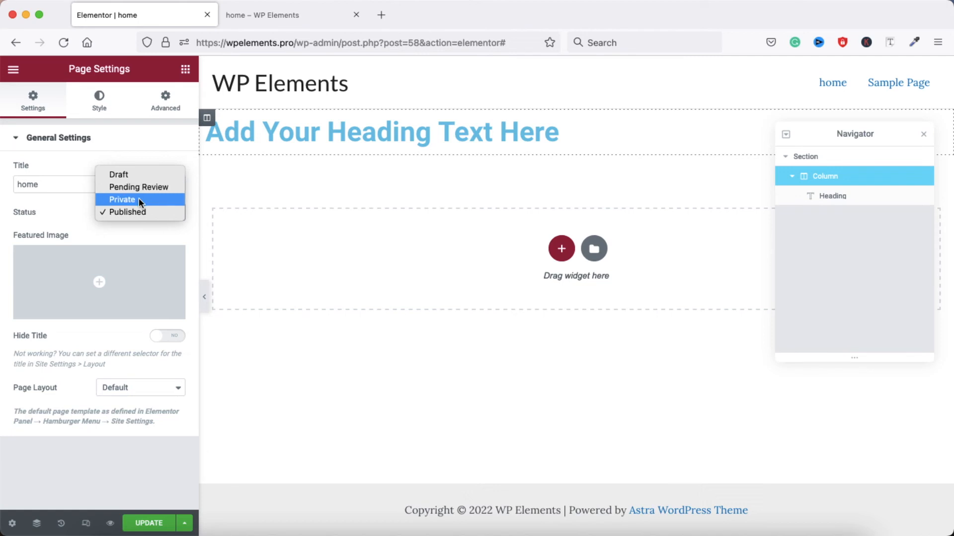
pyautogui.click(77, 212)
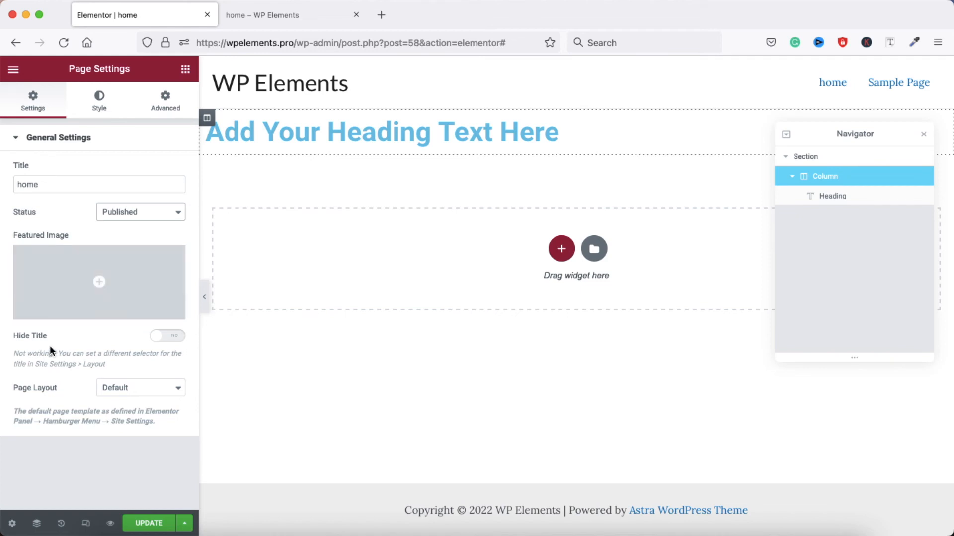
pyautogui.click(171, 338)
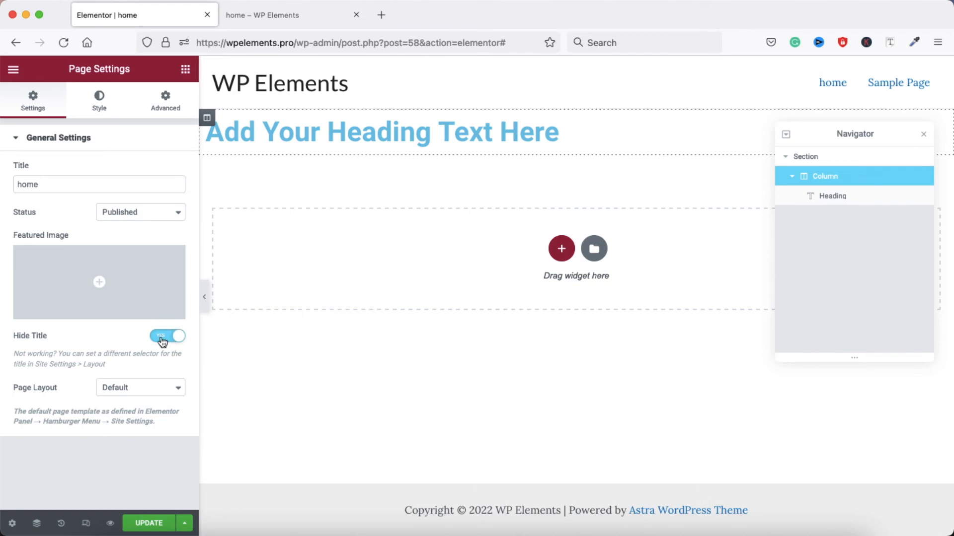
pyautogui.click(159, 339)
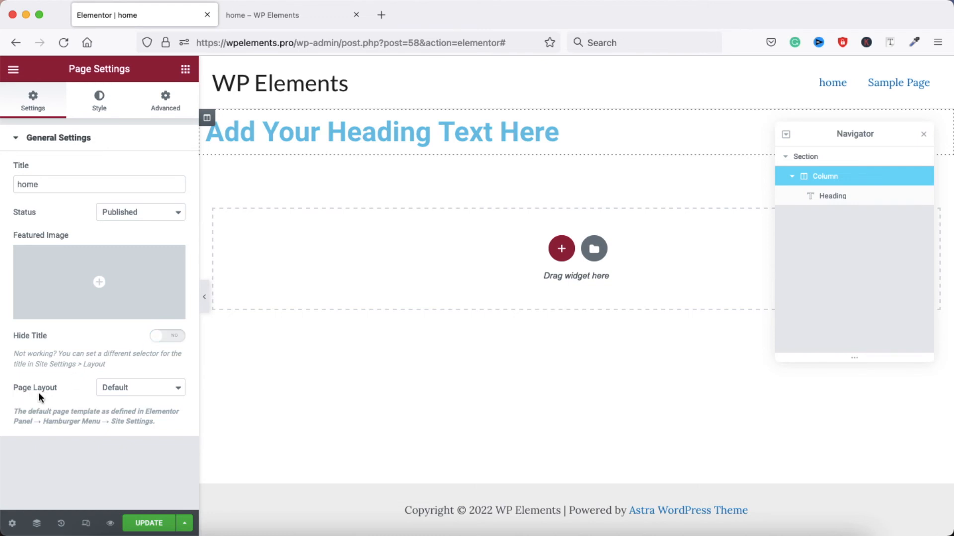
# Set the page layout to Elementor Full Width and check the save options again
pyautogui.click(158, 391)
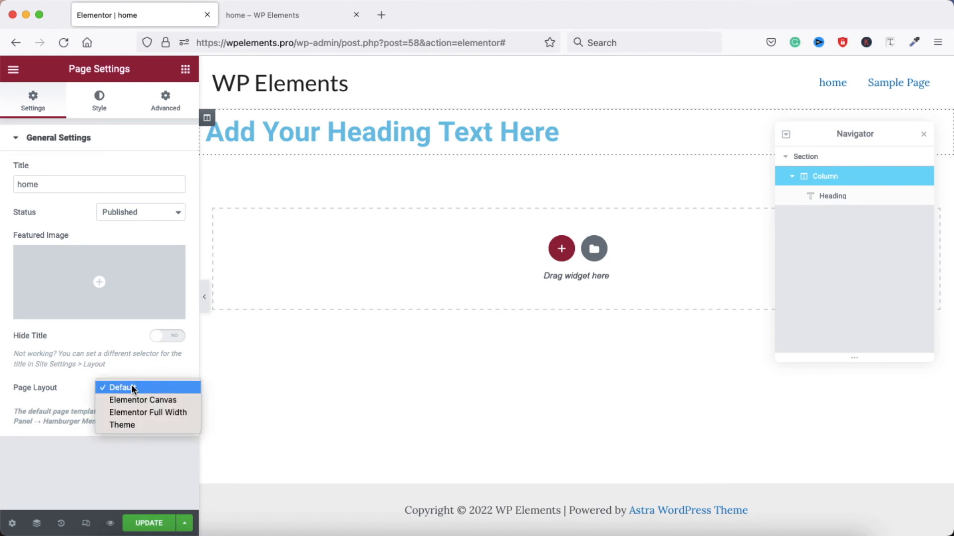
pyautogui.click(161, 416)
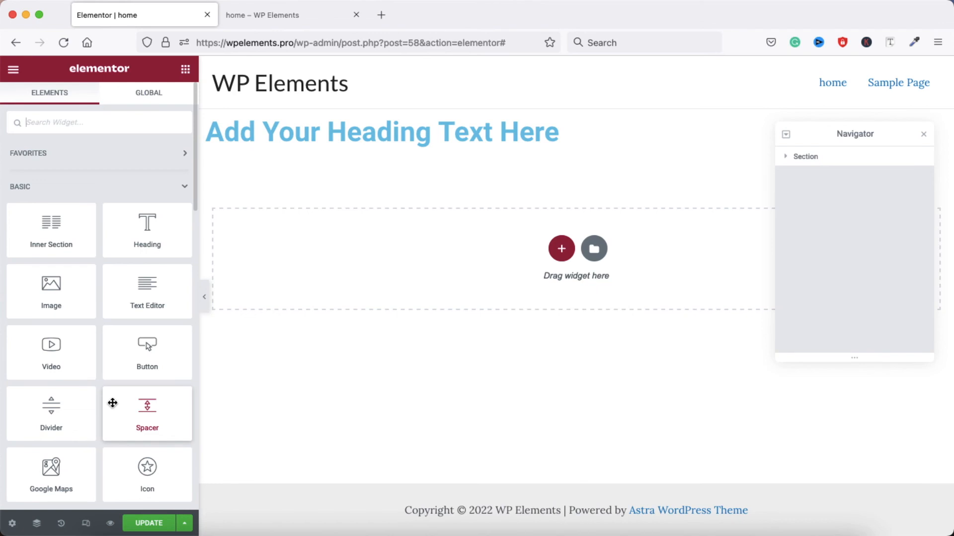
pyautogui.click(186, 526)
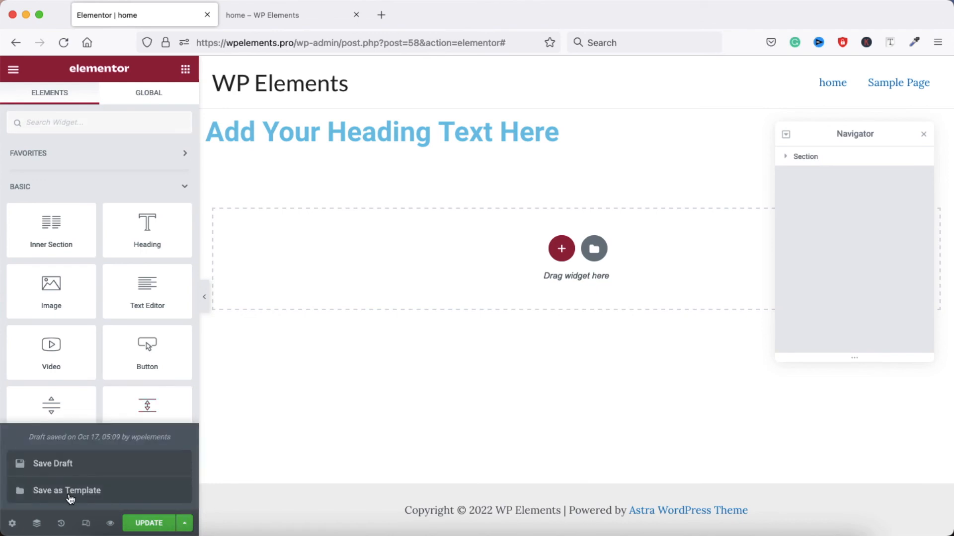
pyautogui.click(184, 530)
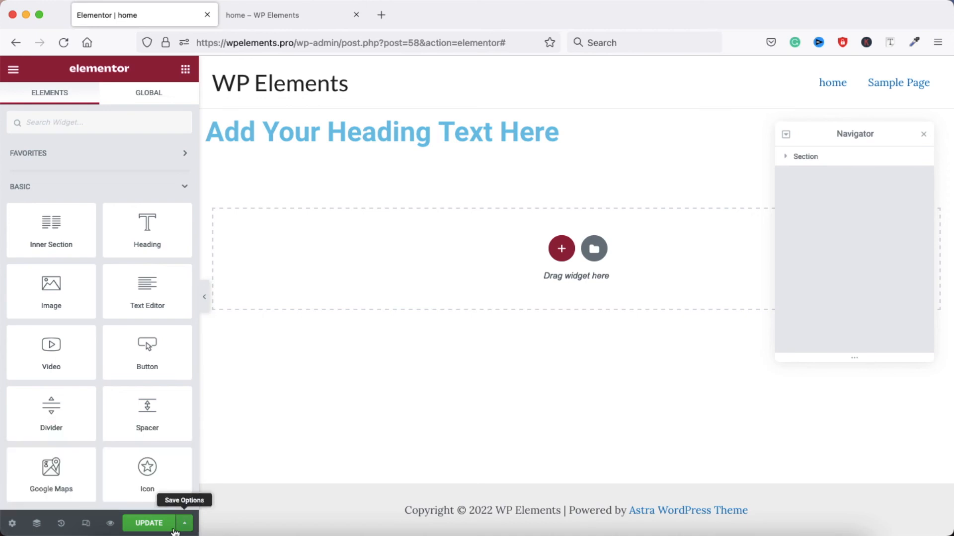
# Update the home page to save its latest changes
pyautogui.click(143, 525)
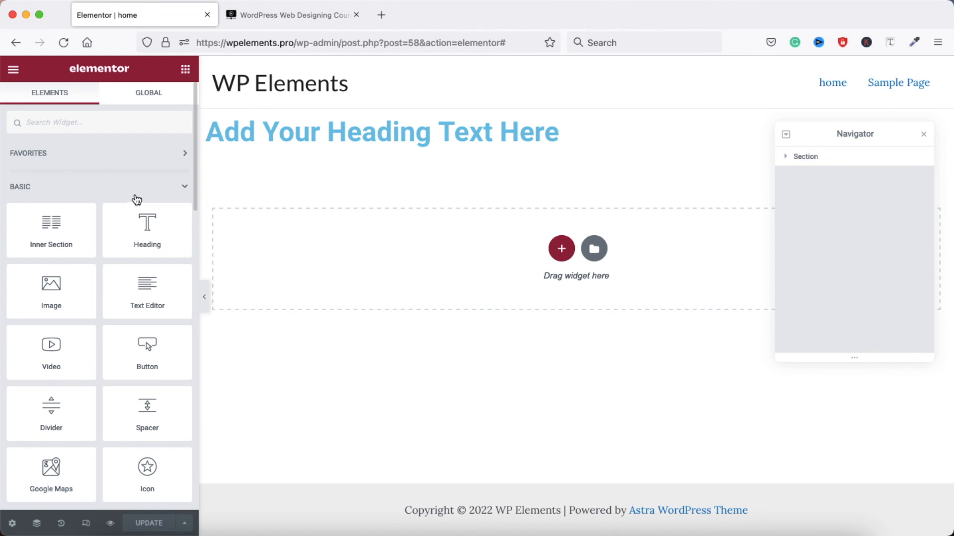
# Examine the WordPress Web Designing Course page for its price, requirements, learning topics and chapters, and return to the Elementor editor
pyautogui.click(294, 17)
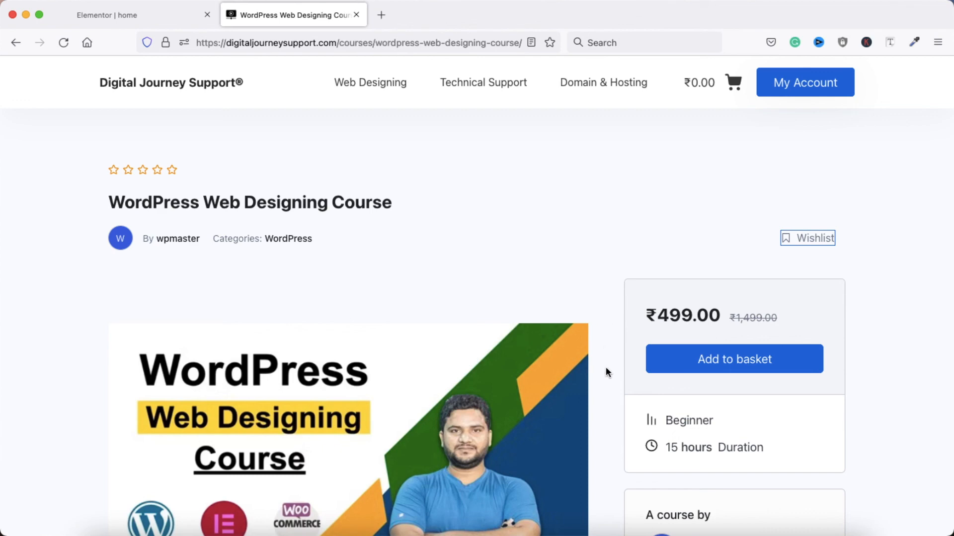
pyautogui.scroll(-5, 606, 370)
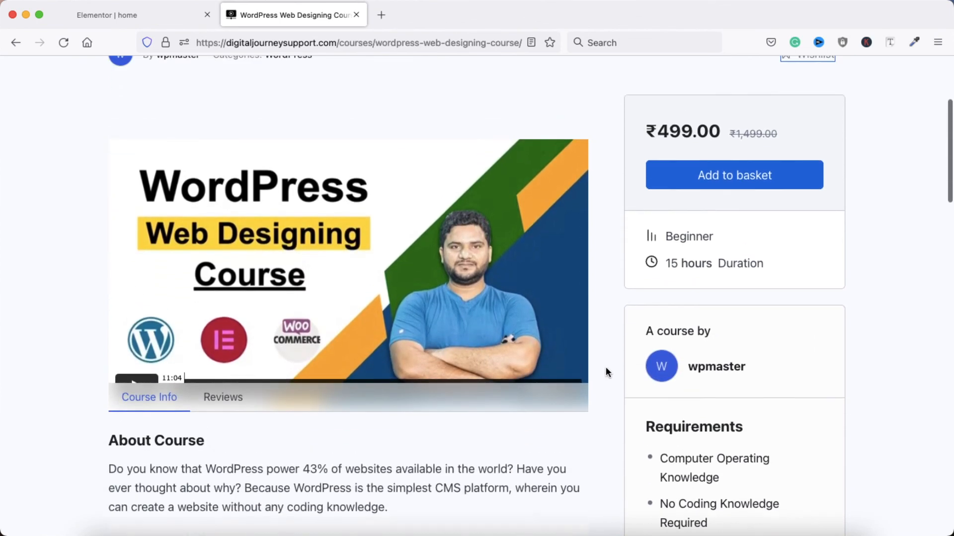
pyautogui.scroll(1, 606, 372)
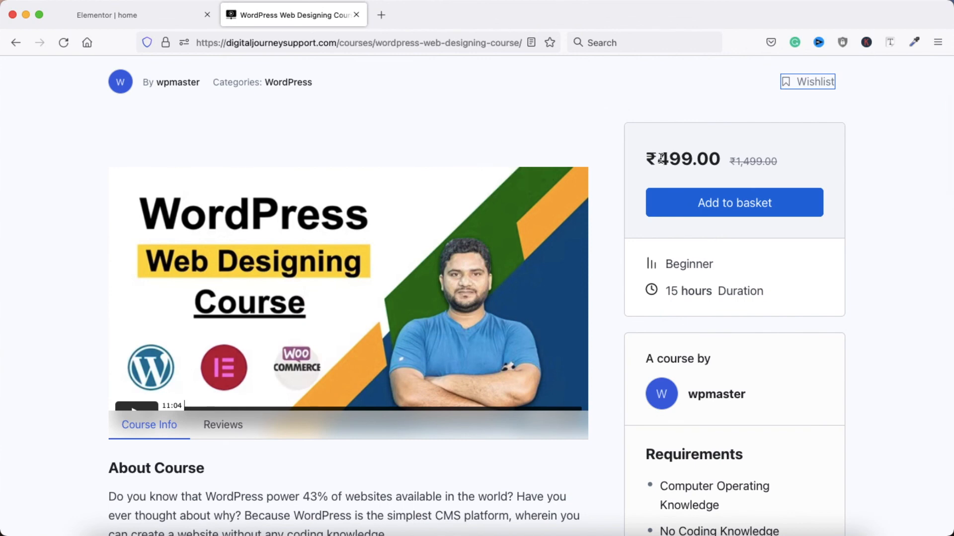
pyautogui.moveTo(657, 159)
pyautogui.mouseDown()
pyautogui.moveTo(720, 160)
pyautogui.moveTo(664, 161)
pyautogui.mouseUp()
pyautogui.click(663, 161)
pyautogui.scroll(-3, 603, 273)
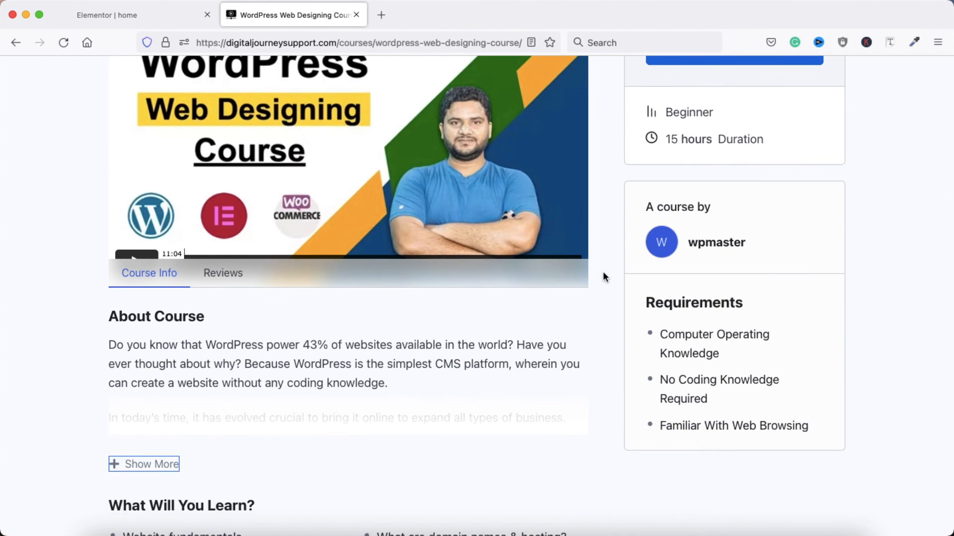
pyautogui.scroll(-10, 603, 272)
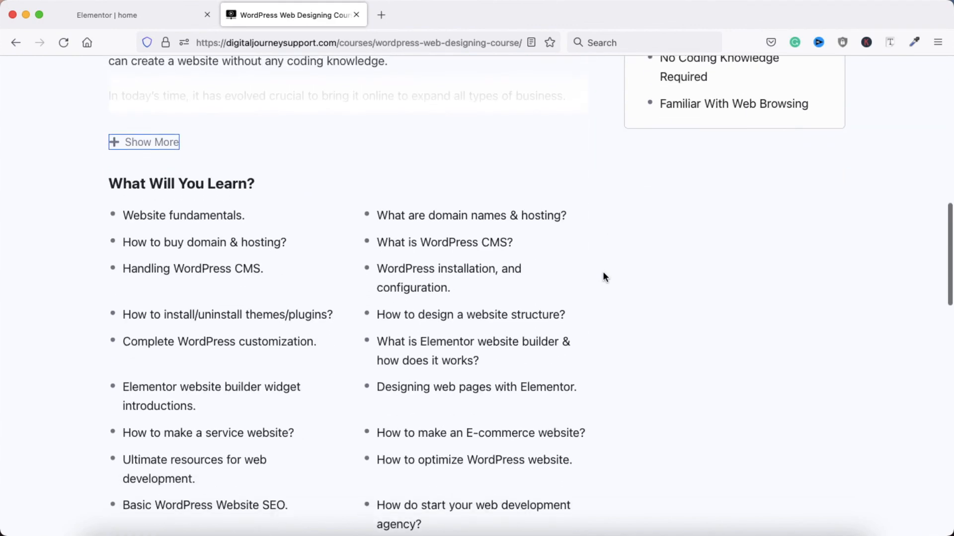
pyautogui.scroll(-12, 603, 273)
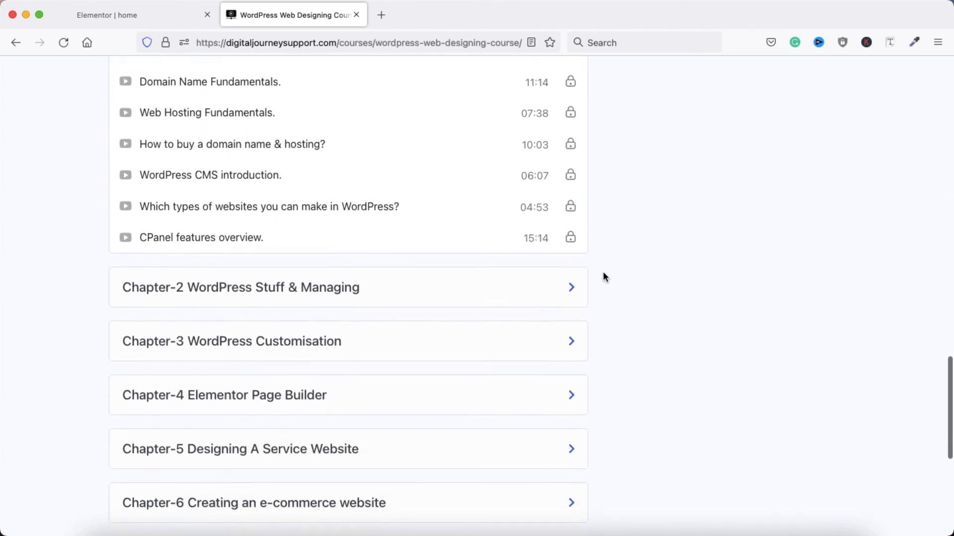
pyautogui.scroll(20, 603, 272)
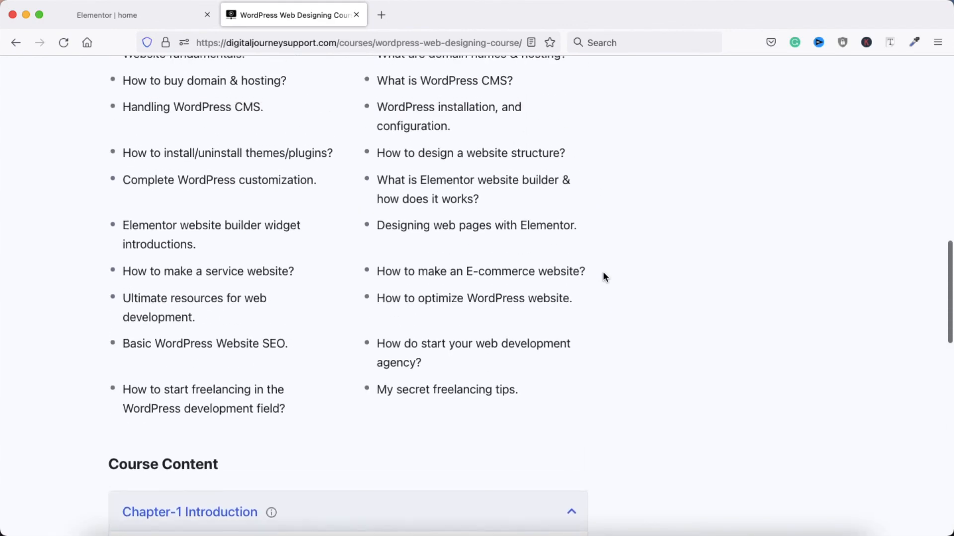
pyautogui.scroll(1, 603, 277)
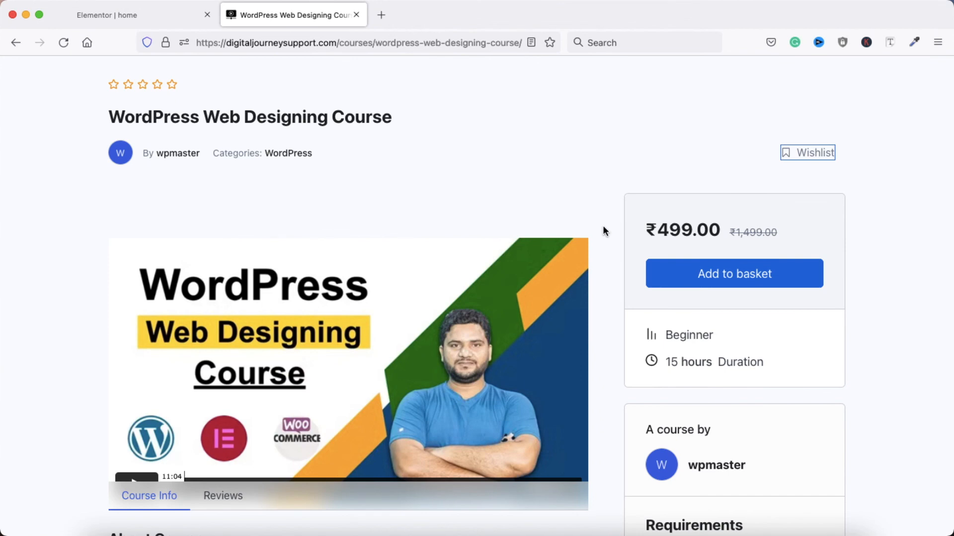
pyautogui.click(118, 15)
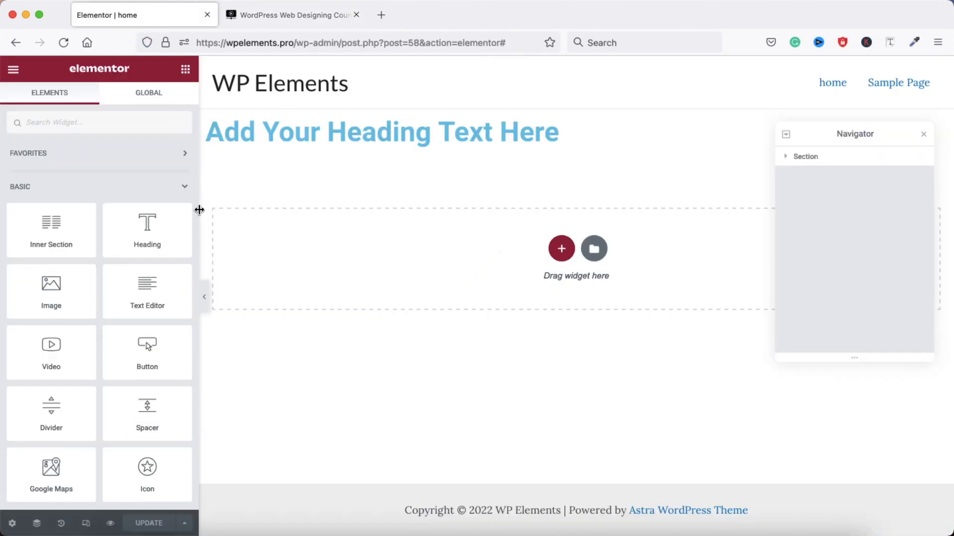